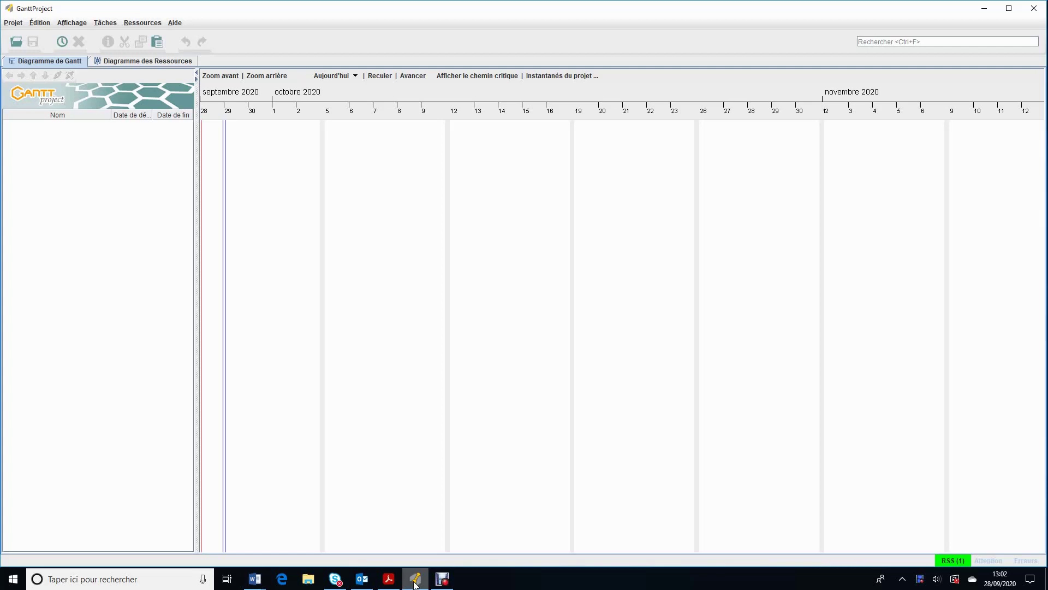
# - Switch to the Word document TD INITIATION GANTTPROJECT.docx, move it beside the Gantt window and enlarge it to read the task table
pyautogui.click(256, 579)
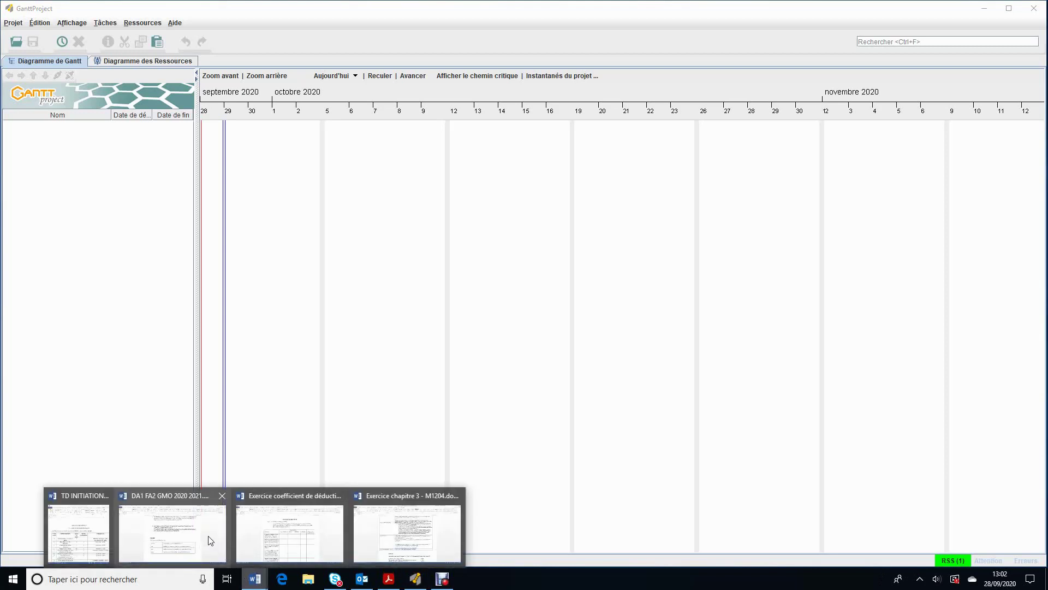
pyautogui.click(78, 533)
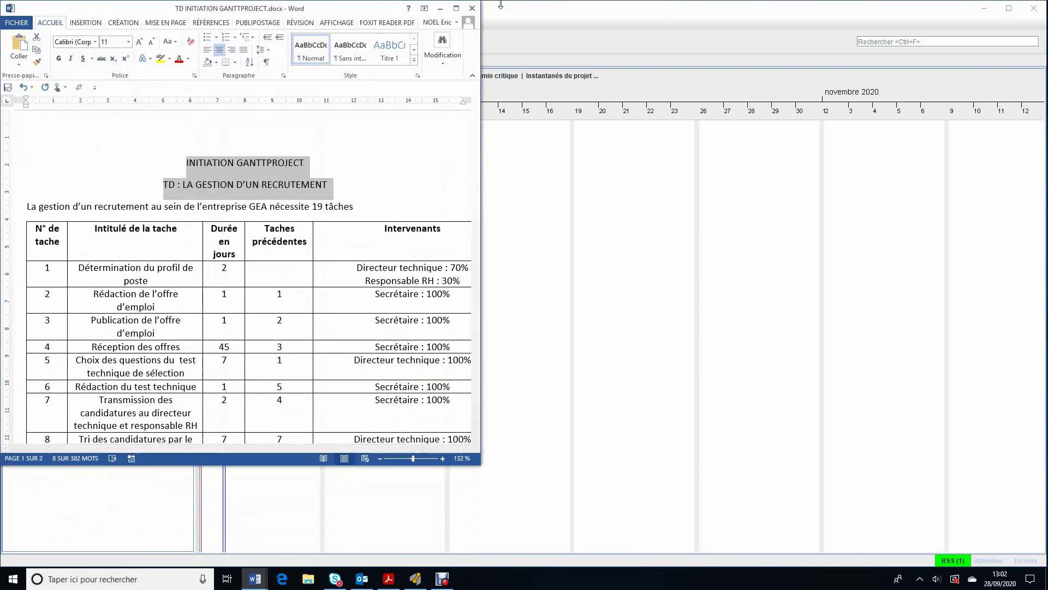
pyautogui.moveTo(343, 15); pyautogui.dragTo(910, 18)
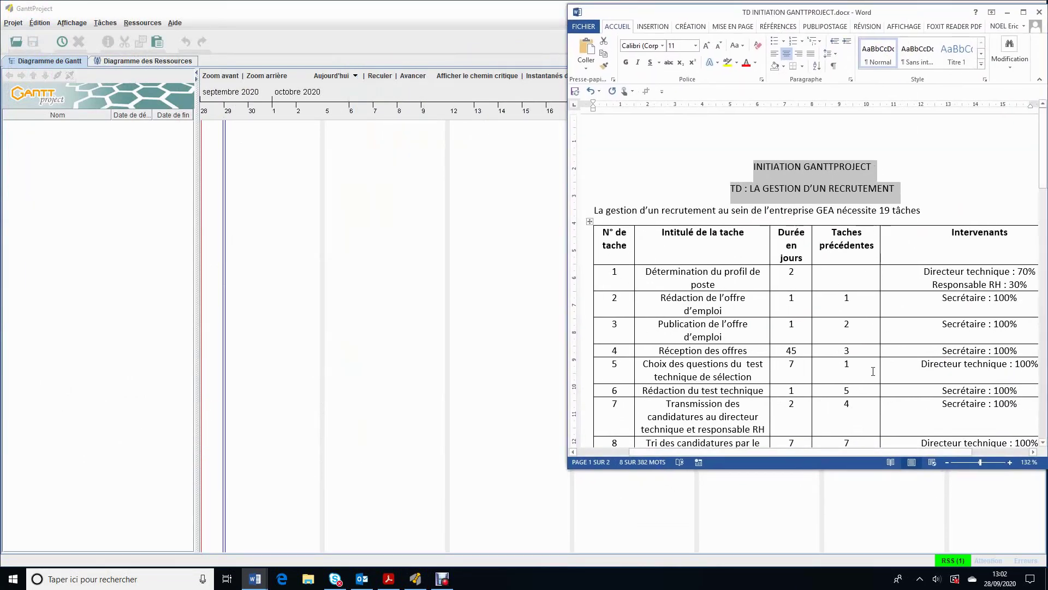
pyautogui.moveTo(893, 472); pyautogui.dragTo(894, 551)
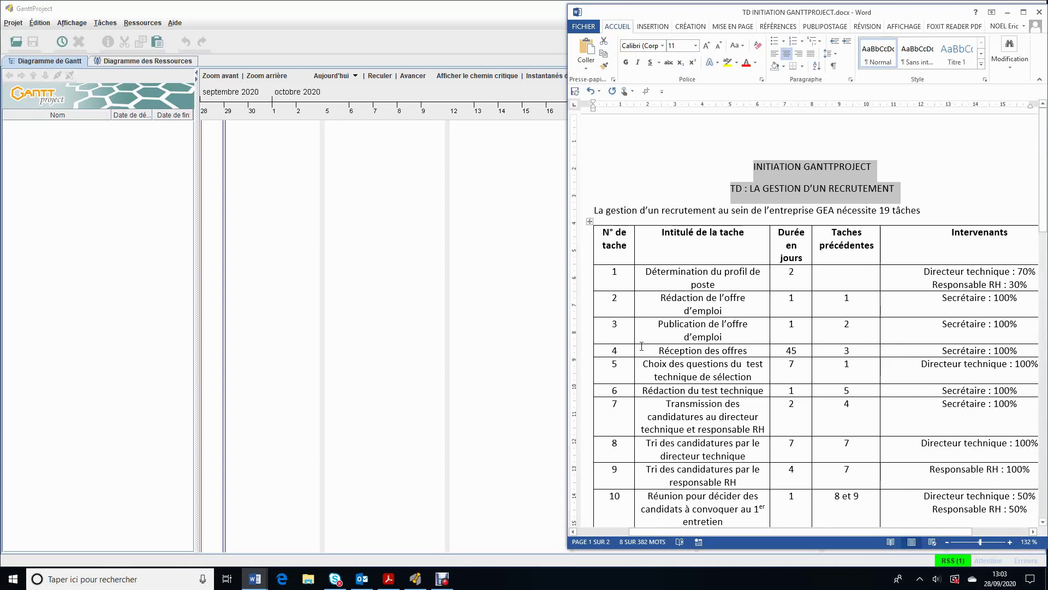
# - Return to GanttProject and set the project name to RECRUTEMENT in the project settings
pyautogui.click(69, 167)
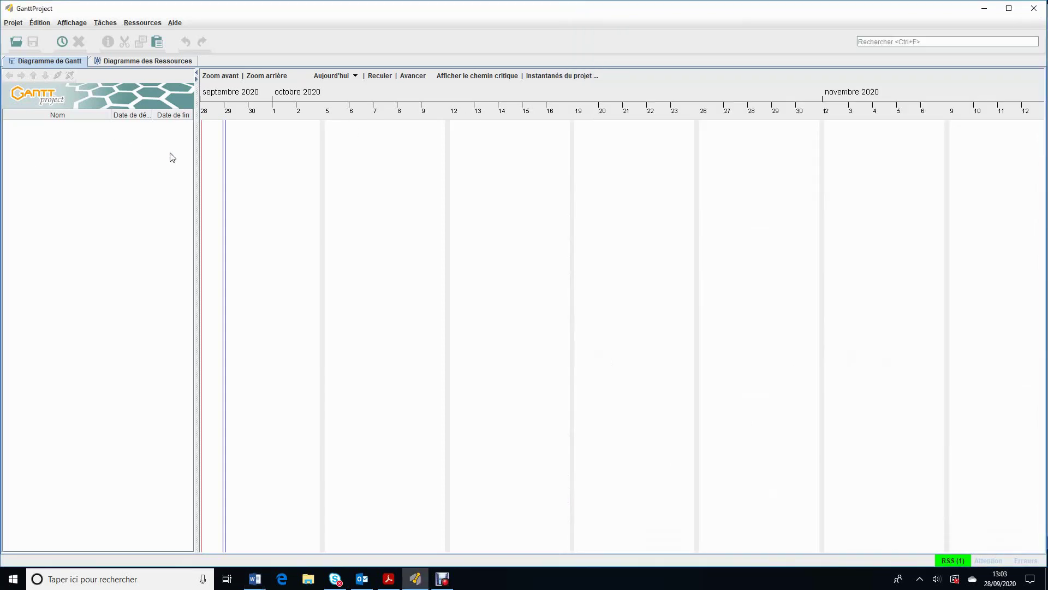
pyautogui.click(19, 24)
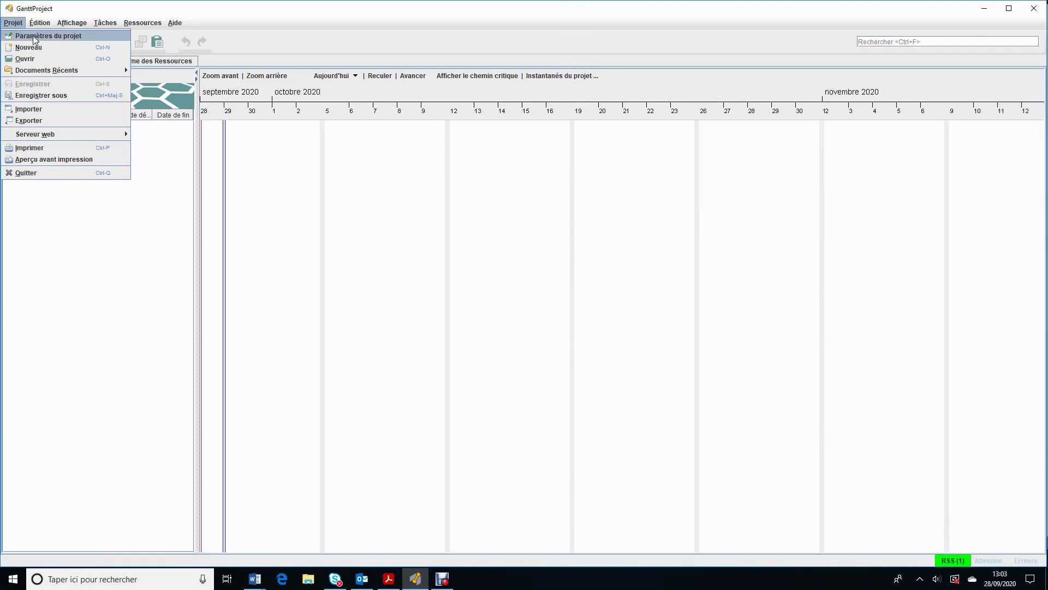
pyautogui.click(33, 35)
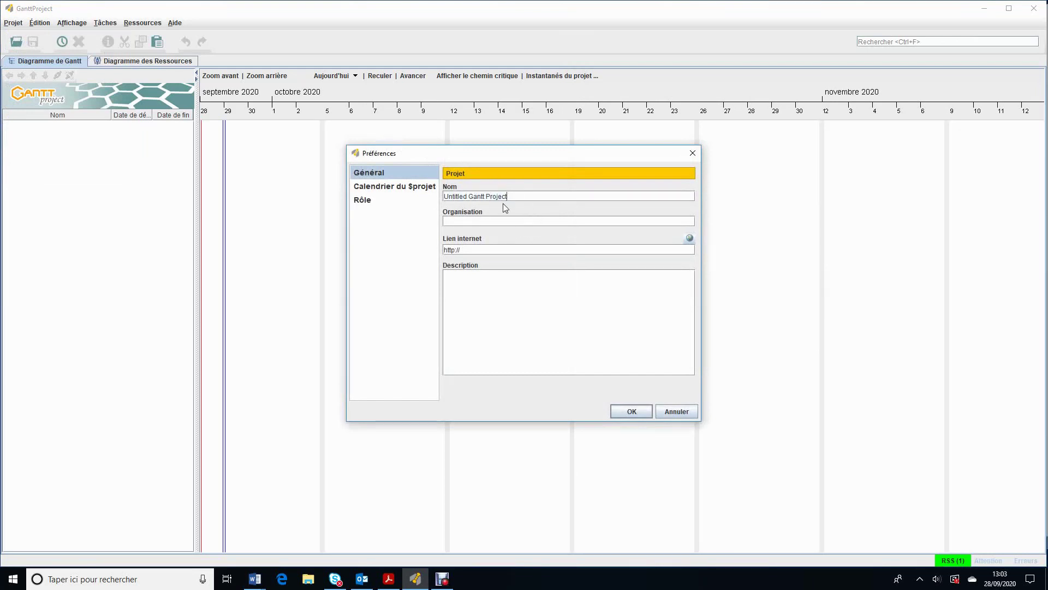
pyautogui.moveTo(508, 196); pyautogui.dragTo(431, 195)
pyautogui.write('RECRUTEMENT')
# - Set Saturday and Sunday as weekend days in the project calendar and choose the France public holiday calendar
pyautogui.click(407, 191)
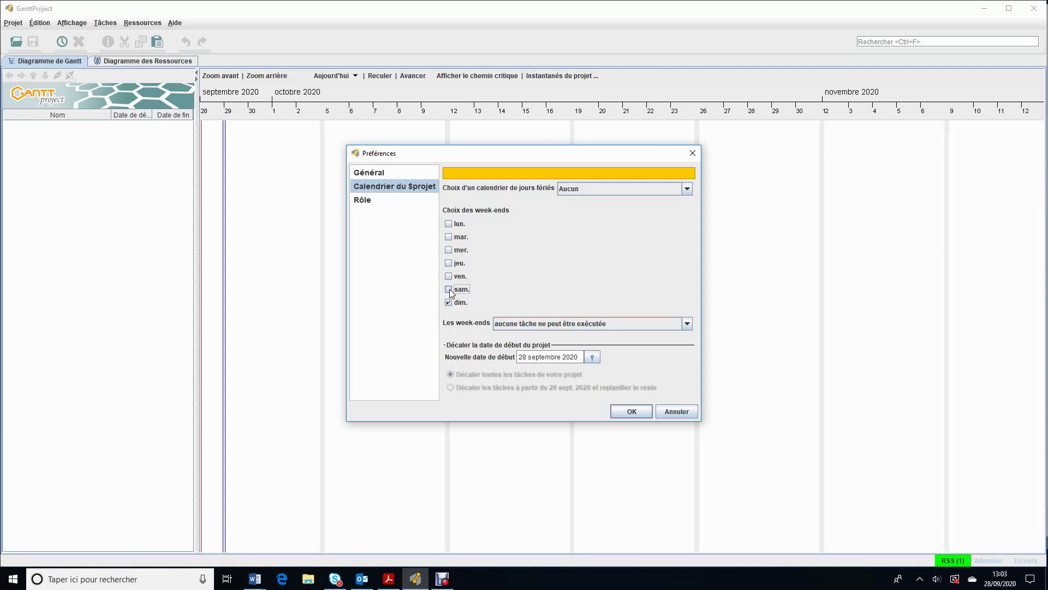
pyautogui.click(448, 224)
pyautogui.click(448, 290)
pyautogui.click(688, 188)
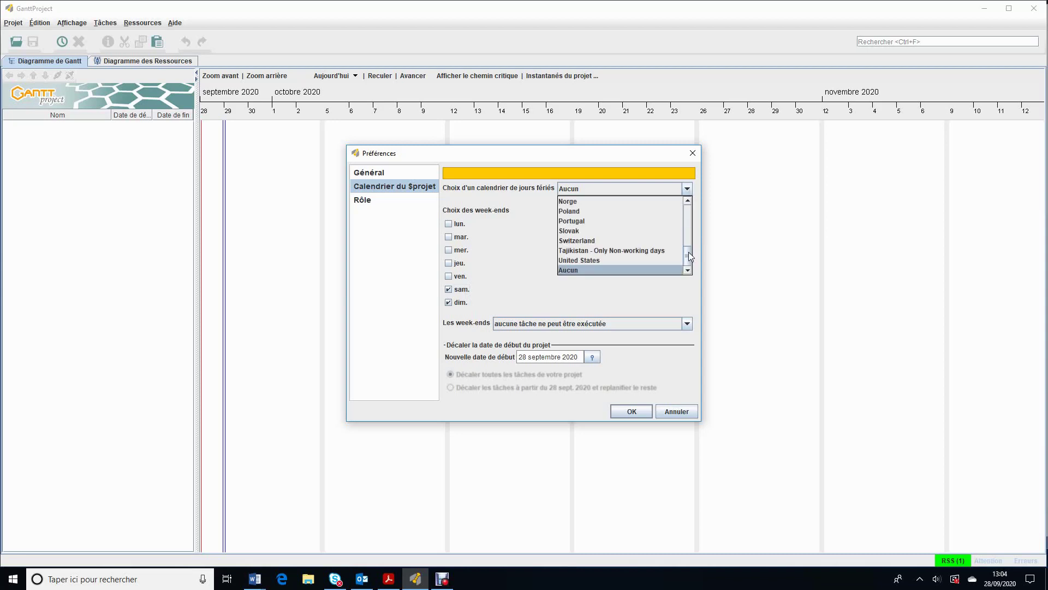
pyautogui.scroll(2, 689, 251)
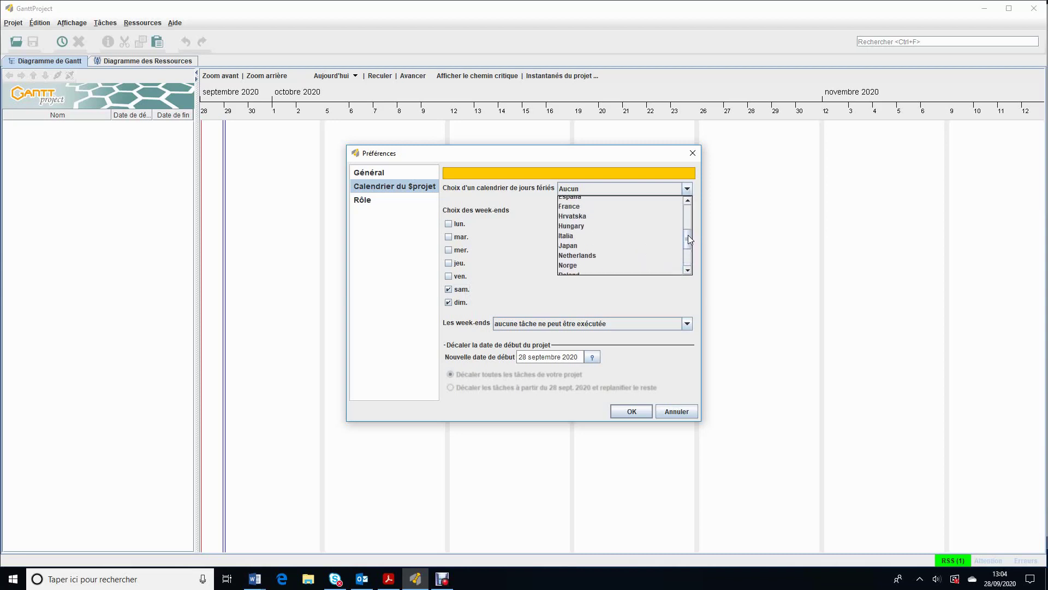
pyautogui.click(600, 203)
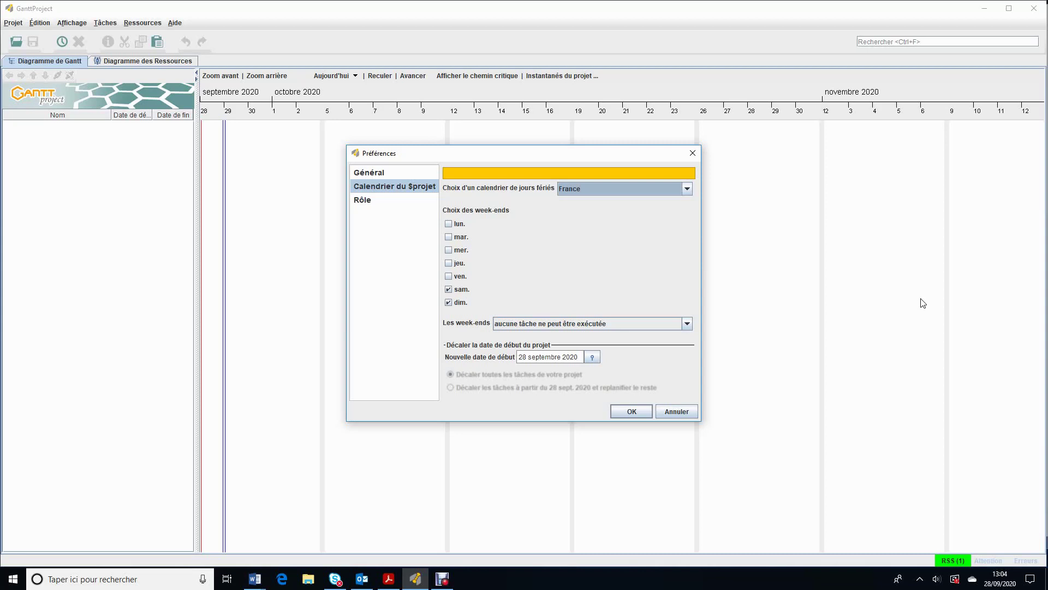
# - Set the new project start date to 1 septembre 2020, look at the role settings, and apply the project settings
pyautogui.click(590, 358)
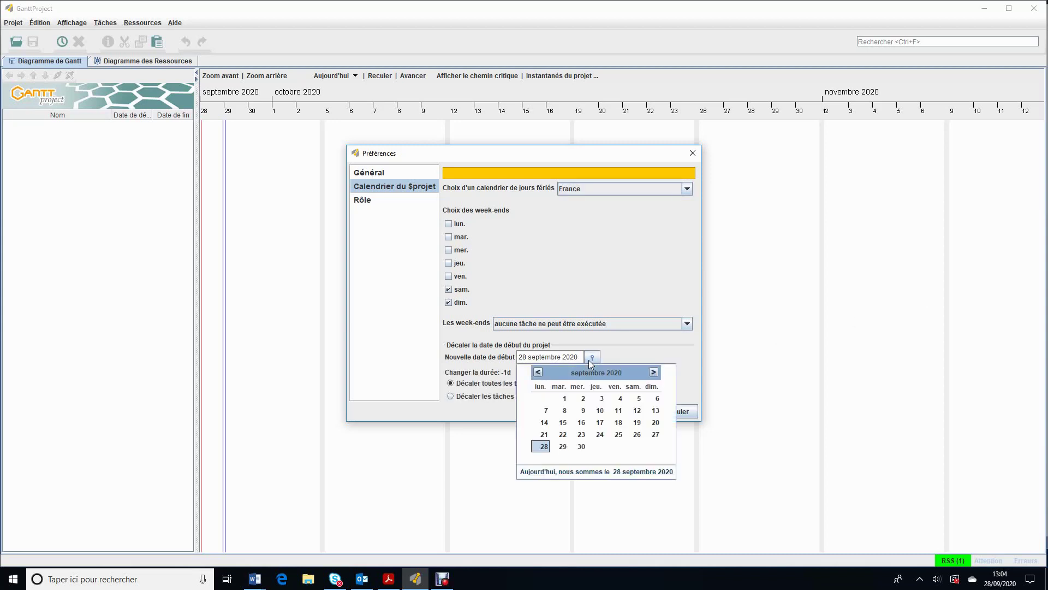
pyautogui.click(565, 400)
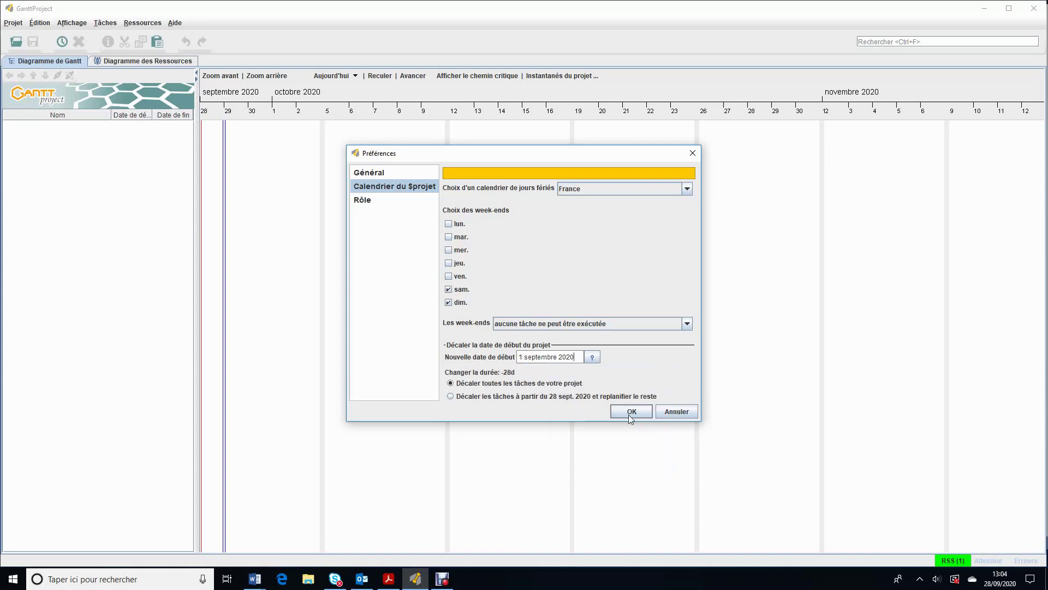
pyautogui.click(365, 200)
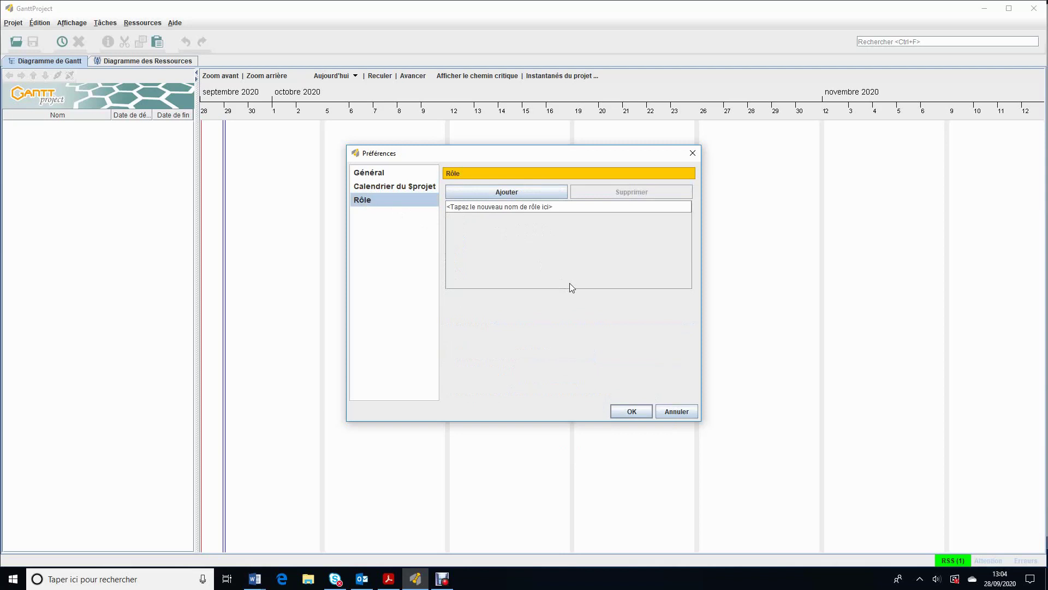
pyautogui.click(404, 189)
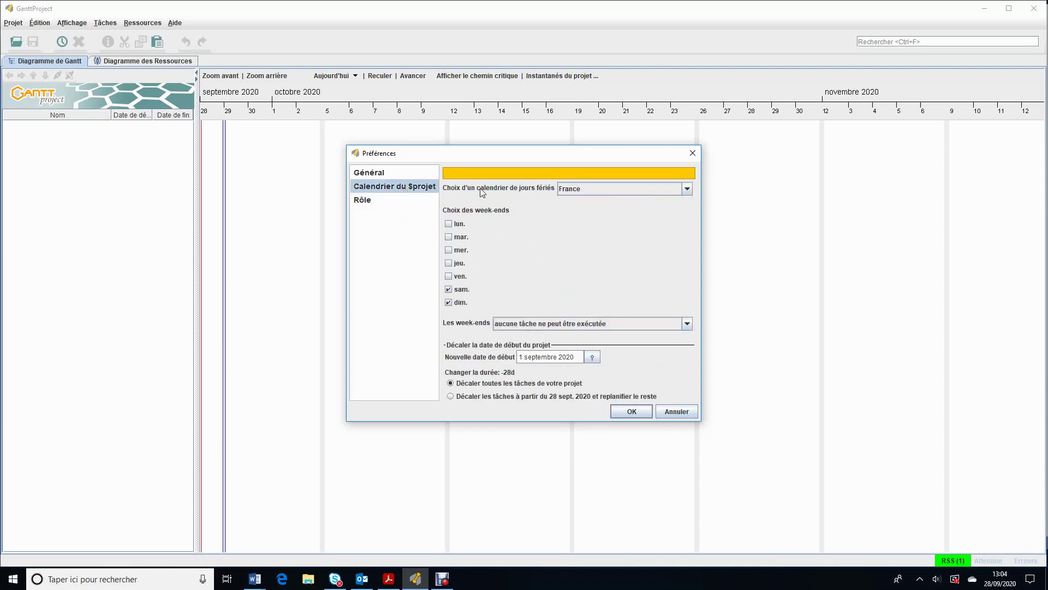
pyautogui.click(643, 412)
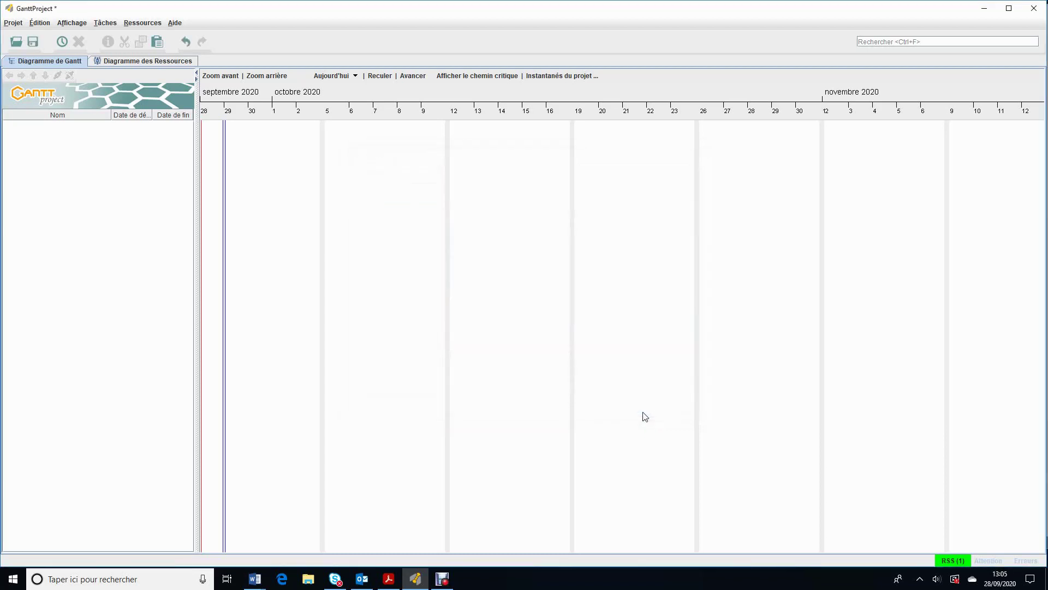
# - Save the project in the M3109 folder as "Recrutement TD initiation"
pyautogui.click(13, 25)
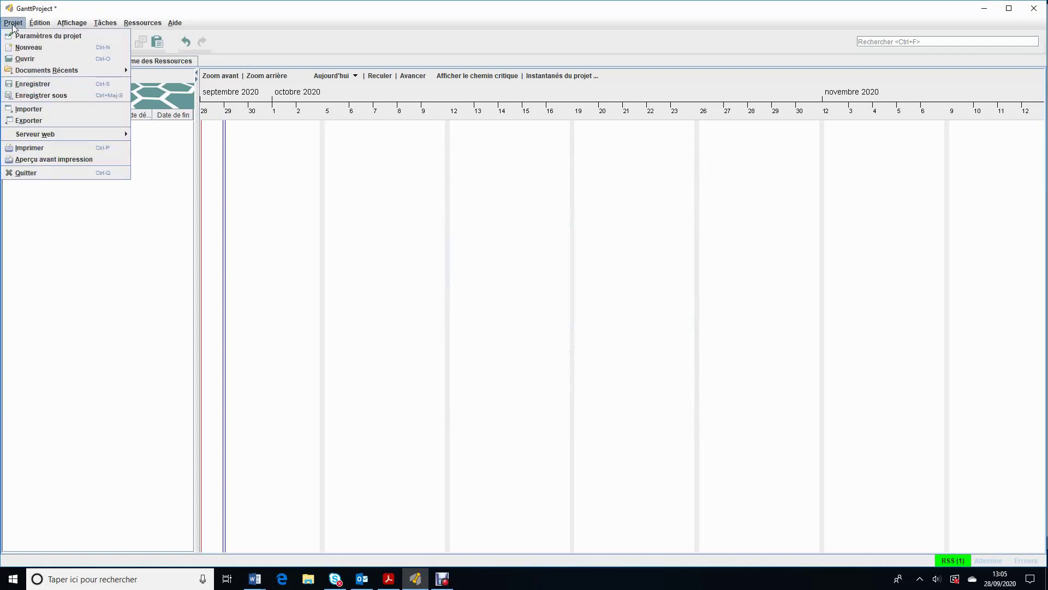
pyautogui.click(61, 97)
pyautogui.click(479, 331)
pyautogui.write('rEC')
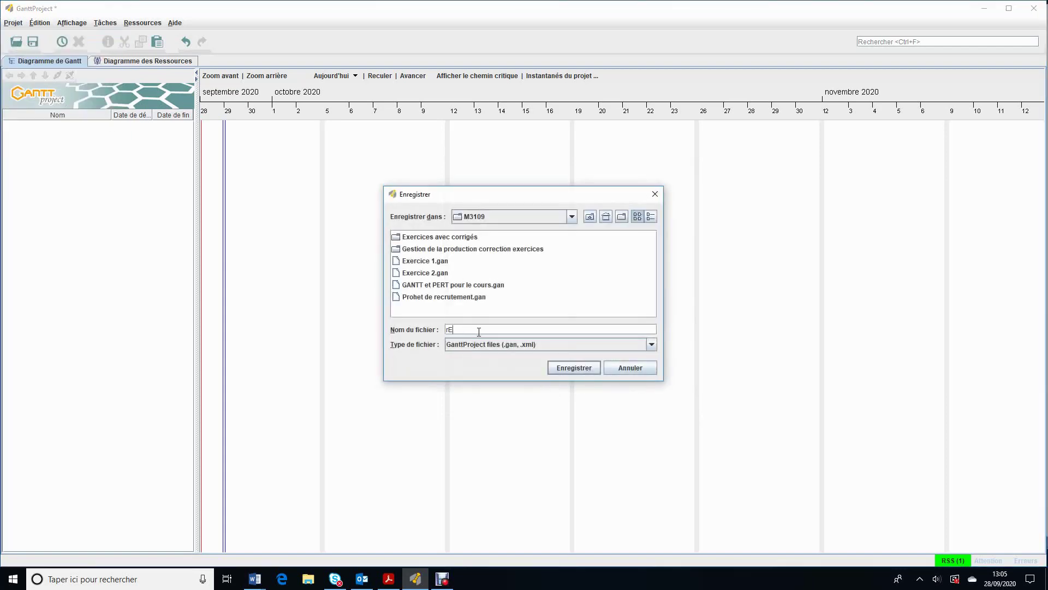
pyautogui.press('BackSpace')
pyautogui.press('BackSpace')
pyautogui.press('BackSpace')
pyautogui.write('Recrutement TD inoiitiation')
pyautogui.click(591, 369)
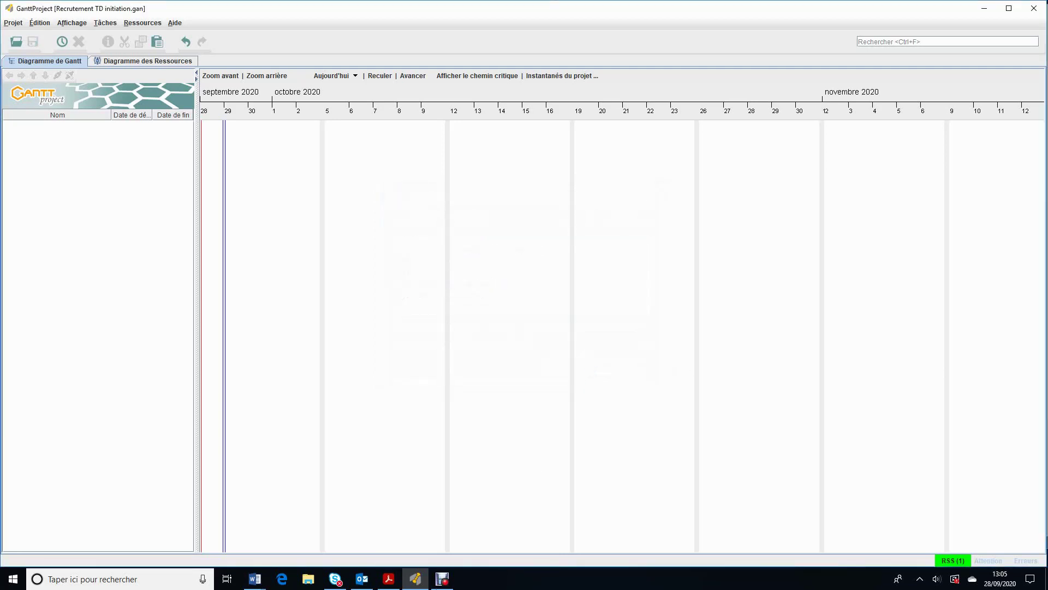
# - Switch to the Word document TD INITIATION GANTTPROJECT.docx and review the recruitment task table
pyautogui.click(253, 584)
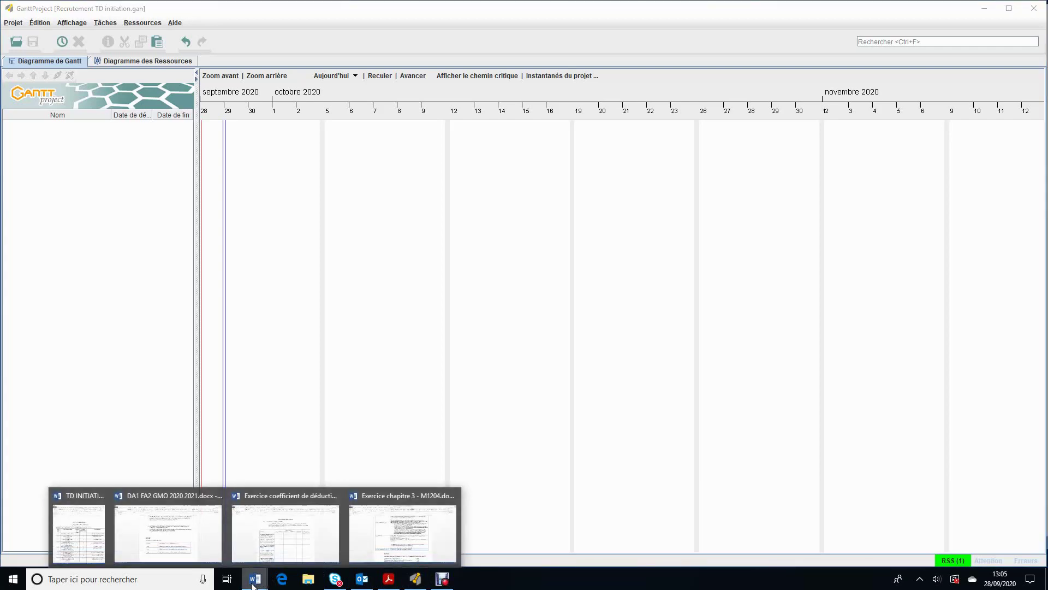
pyautogui.moveTo(307, 539)
pyautogui.click(79, 532)
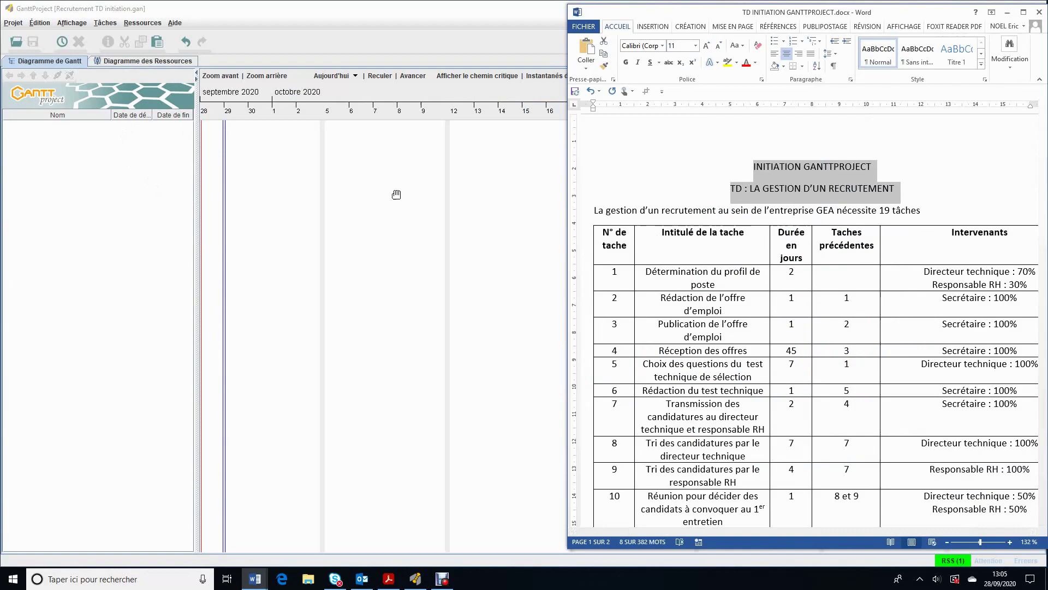
pyautogui.moveTo(1044, 230)
pyautogui.mouseDown()
pyautogui.moveTo(1043, 404)
pyautogui.moveTo(1036, 209)
pyautogui.mouseUp()
# - Return to GanttProject and add the first new task to the task list
pyautogui.click(114, 26)
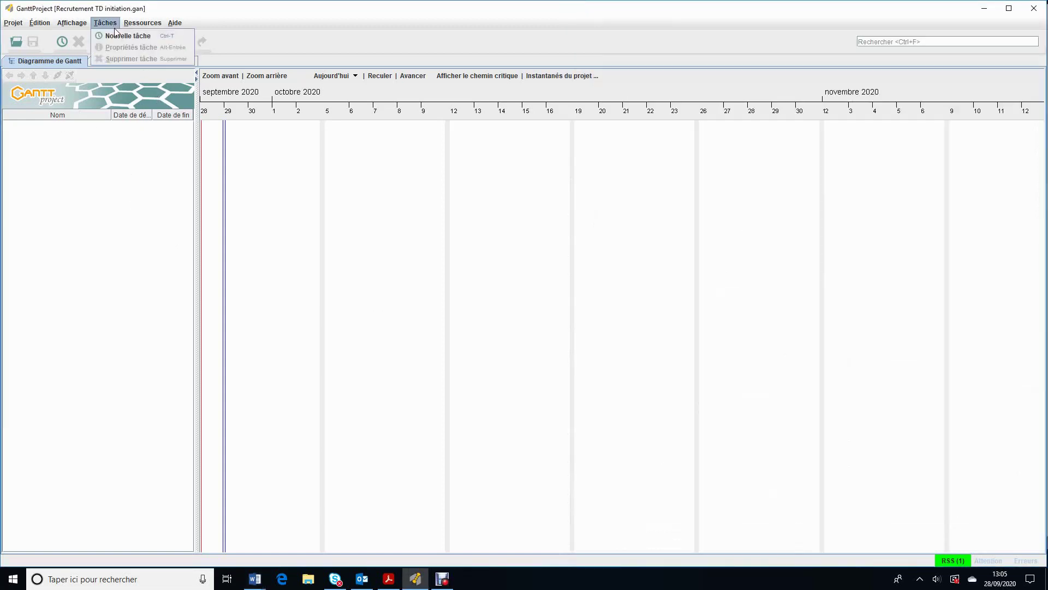
pyautogui.click(110, 227)
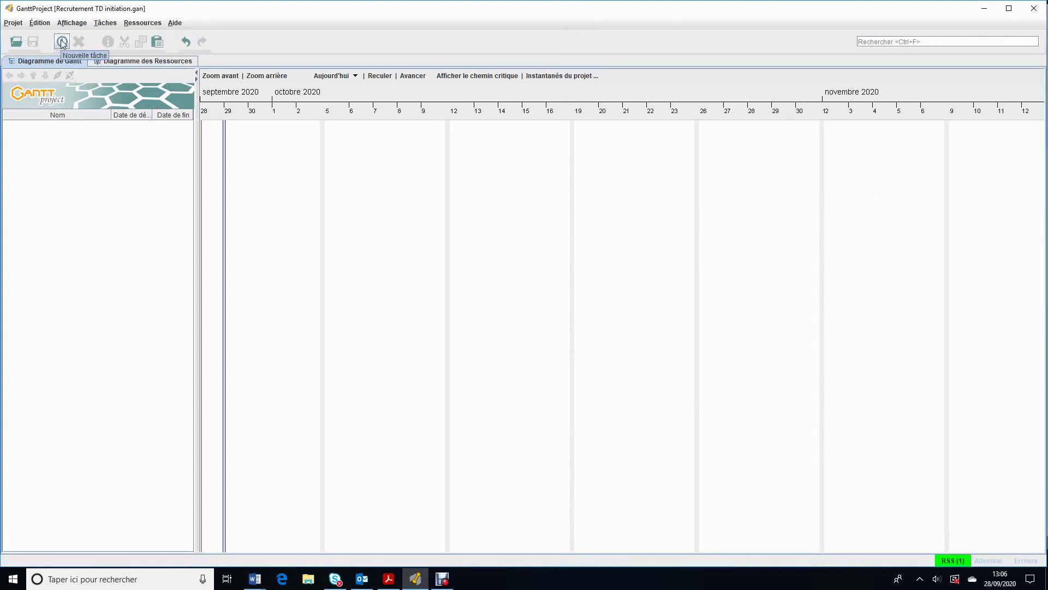
pyautogui.rightClick(48, 143)
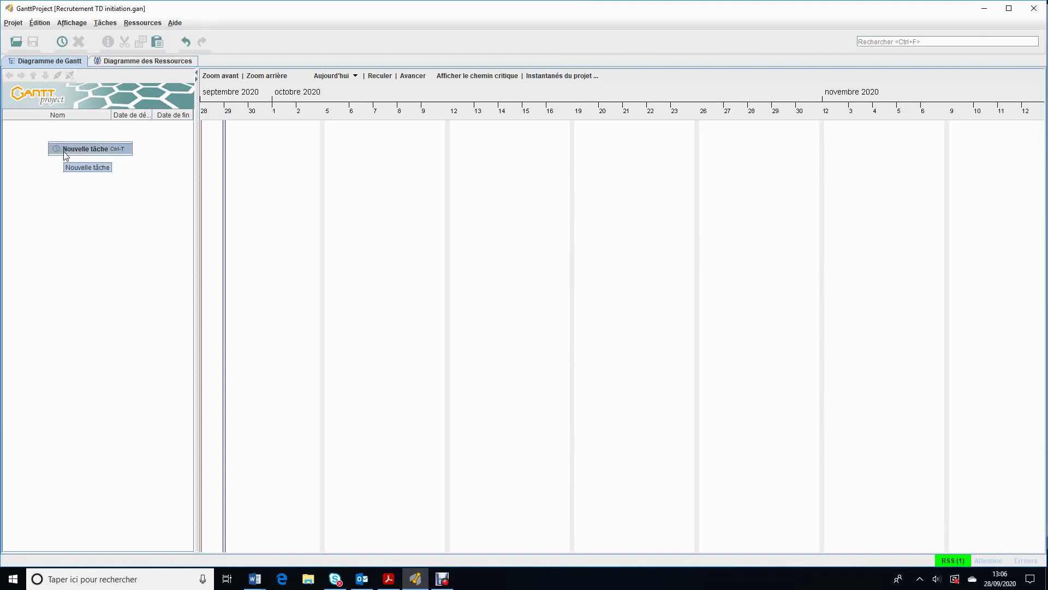
pyautogui.click(64, 152)
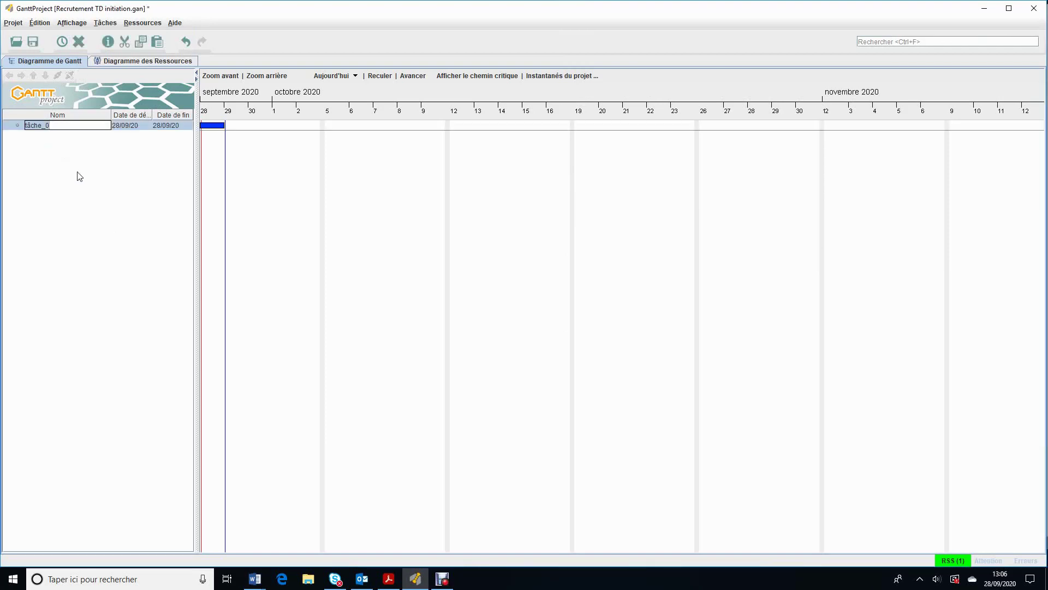
# - Name the first task "Détermination du profil de poste", as given in the Word task table
pyautogui.moveTo(258, 582)
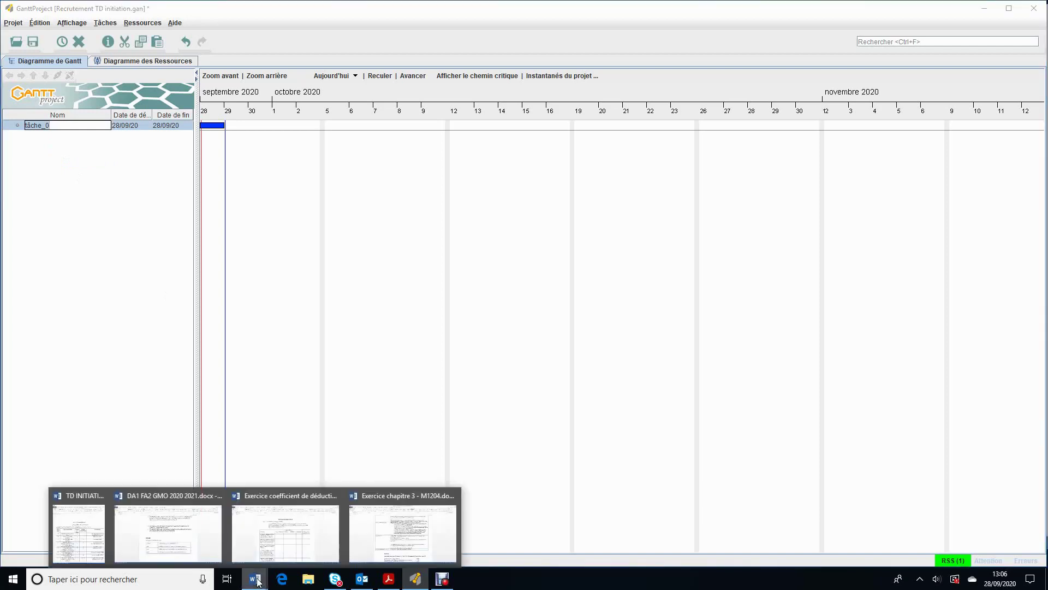
pyautogui.click(314, 533)
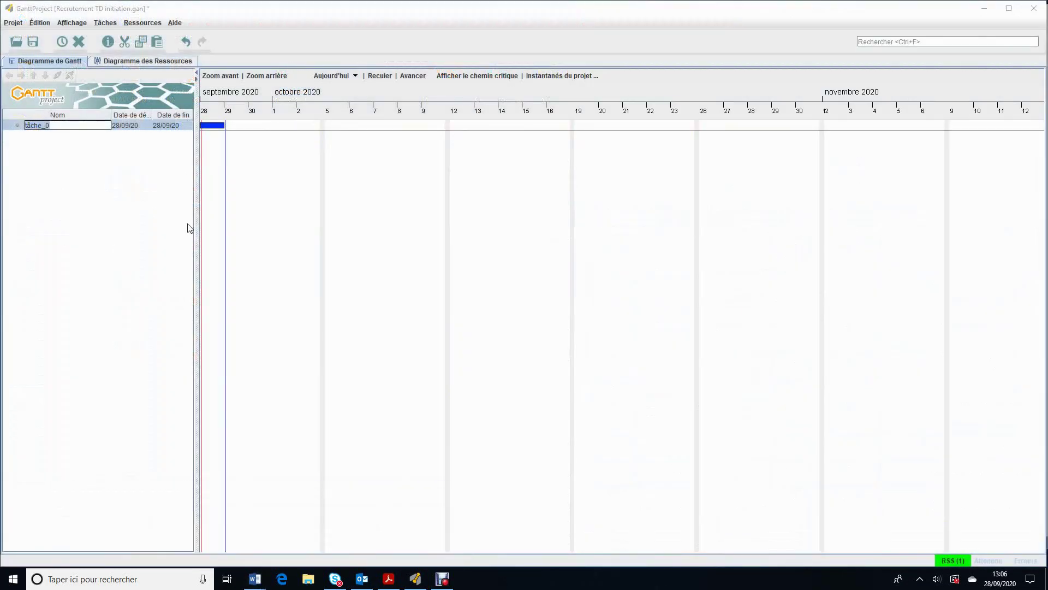
pyautogui.click(56, 127)
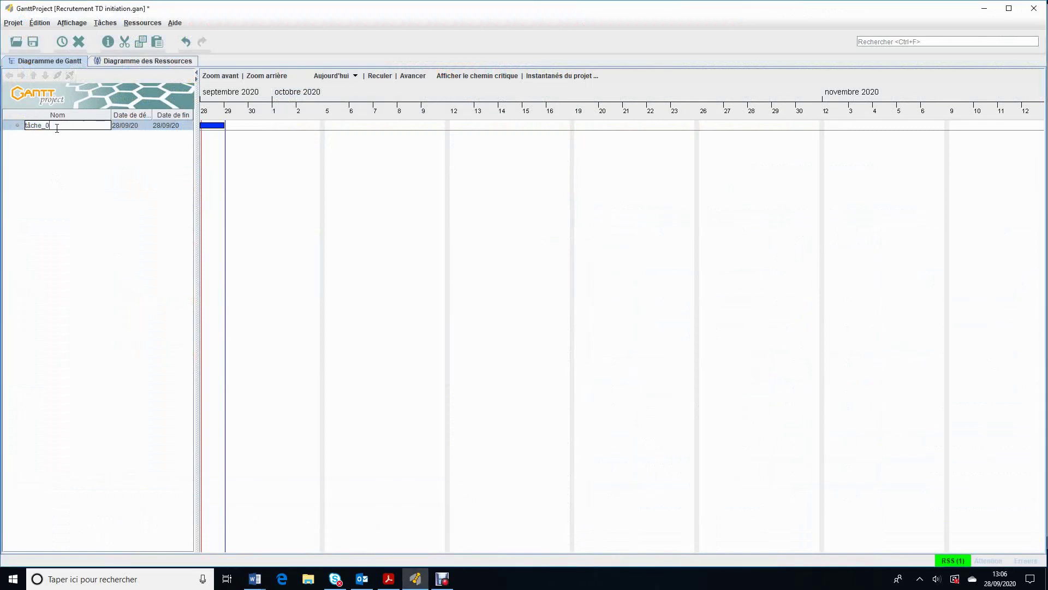
pyautogui.press('BackSpace')
pyautogui.press('BackSpace')
pyautogui.press('BackSpace')
pyautogui.press('BackSpace')
pyautogui.press('BackSpace')
pyautogui.press('BackSpace')
pyautogui.press('BackSpace')
pyautogui.write('Détermina')
pyautogui.write('tion')
pyautogui.write(' du profil d')
pyautogui.write('e posre')
# - Set the first task's start date to 01/09/2020
pyautogui.click(144, 129)
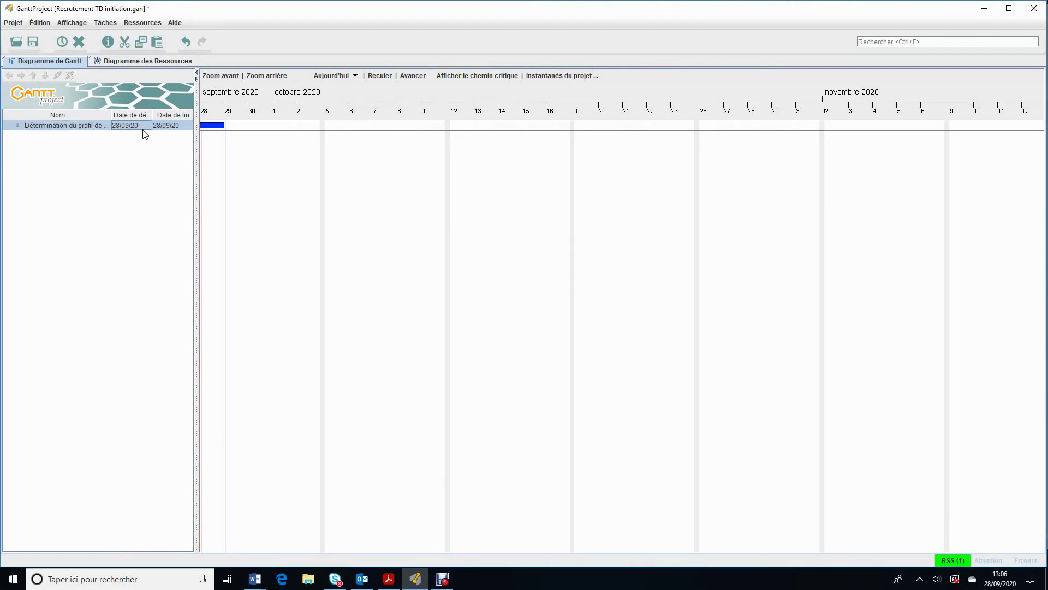
pyautogui.doubleClick(143, 127)
pyautogui.write('01/09/2020')
pyautogui.press('Return')
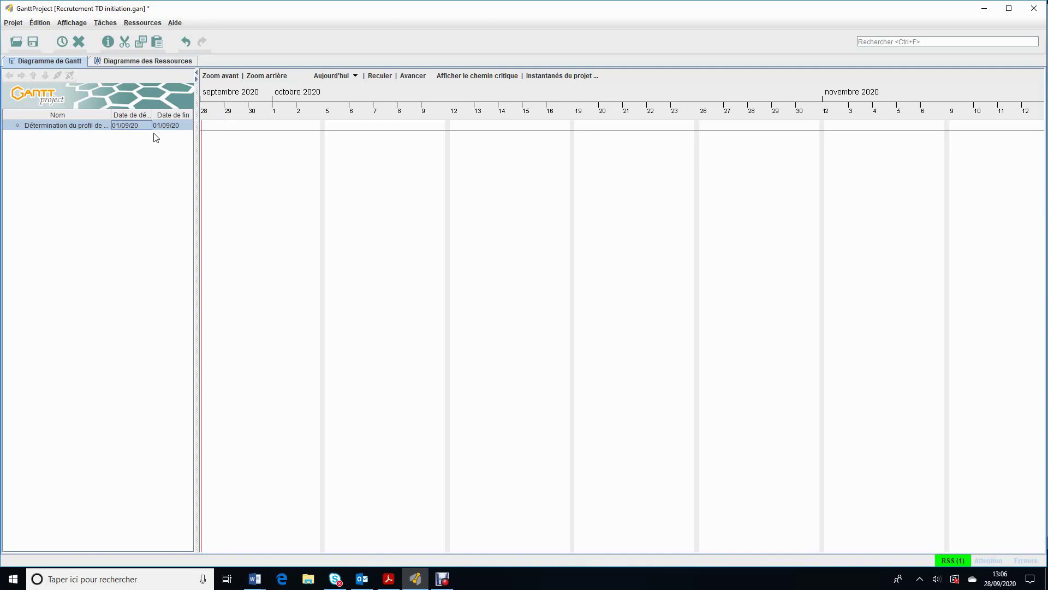
# - Check the next task's title in the Word task table and return to GanttProject
pyautogui.click(254, 579)
pyautogui.click(108, 529)
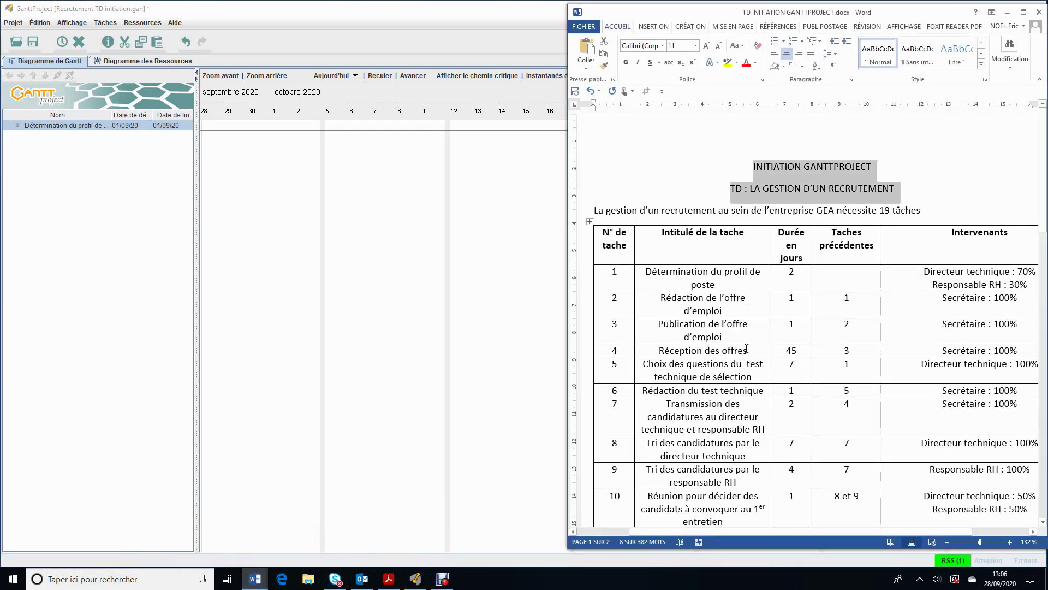
pyautogui.click(90, 216)
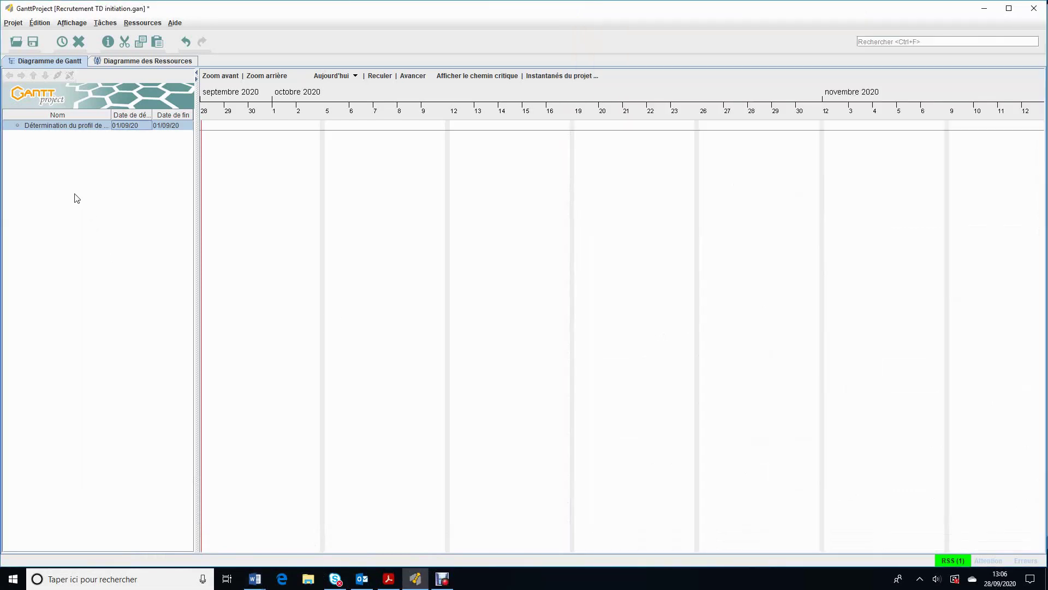
# - Add a second task named "Rédaction de l'offre d'emploi"
pyautogui.click(62, 43)
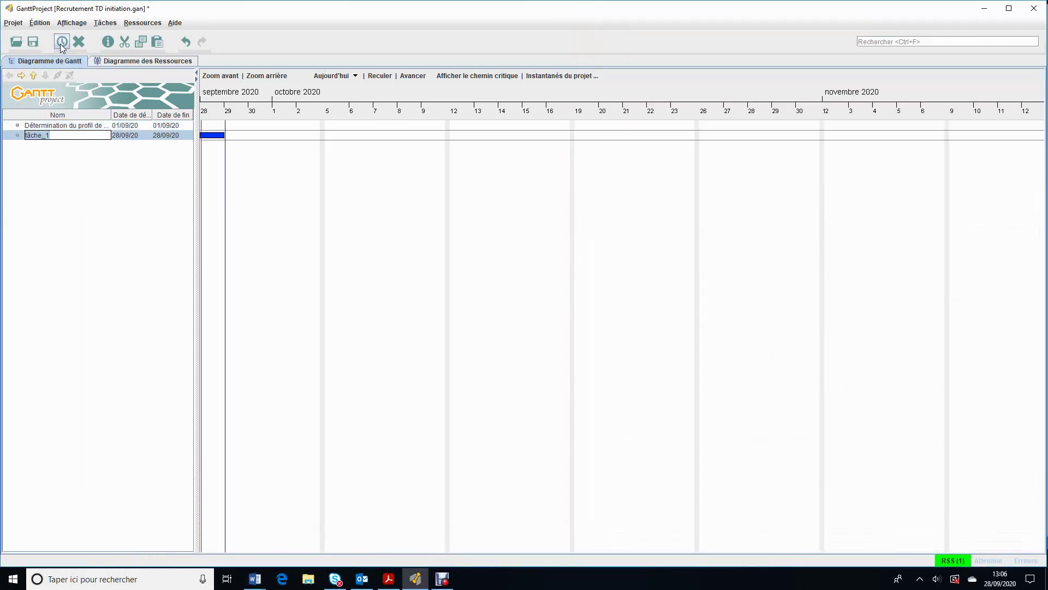
pyautogui.write('Rédation de')
pyautogui.press('BackSpace')
pyautogui.press('BackSpace')
pyautogui.press('BackSpace')
pyautogui.press('BackSpace')
pyautogui.press('BackSpace')
pyautogui.press('BackSpace')
pyautogui.press('BackSpace')
pyautogui.write("ction de l'offre d'emploi")
pyautogui.press('Return')
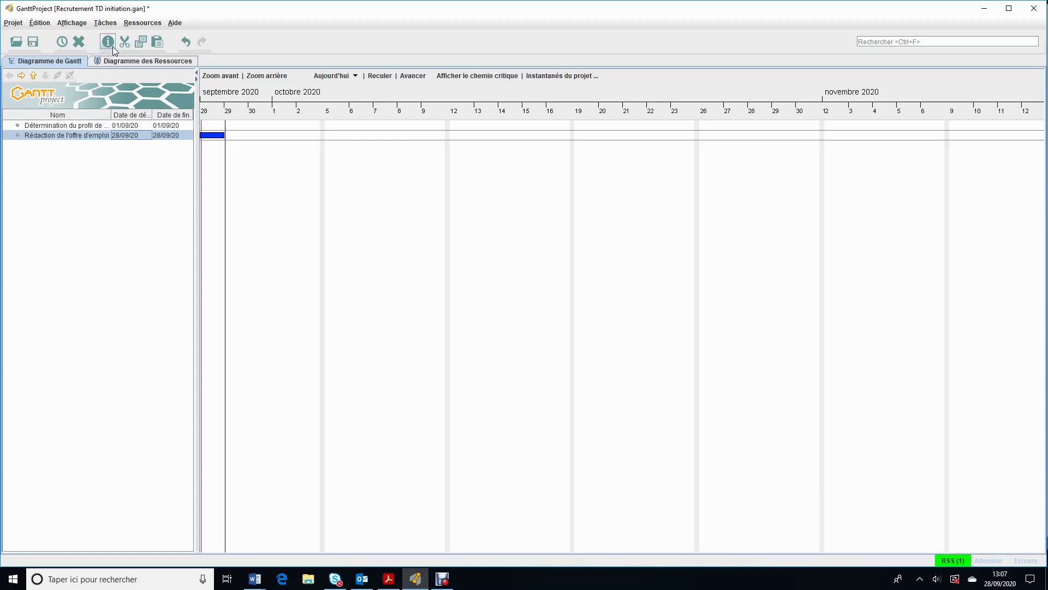
# - Add a third task named "Publication de l'offre d'emploi"
pyautogui.click(60, 46)
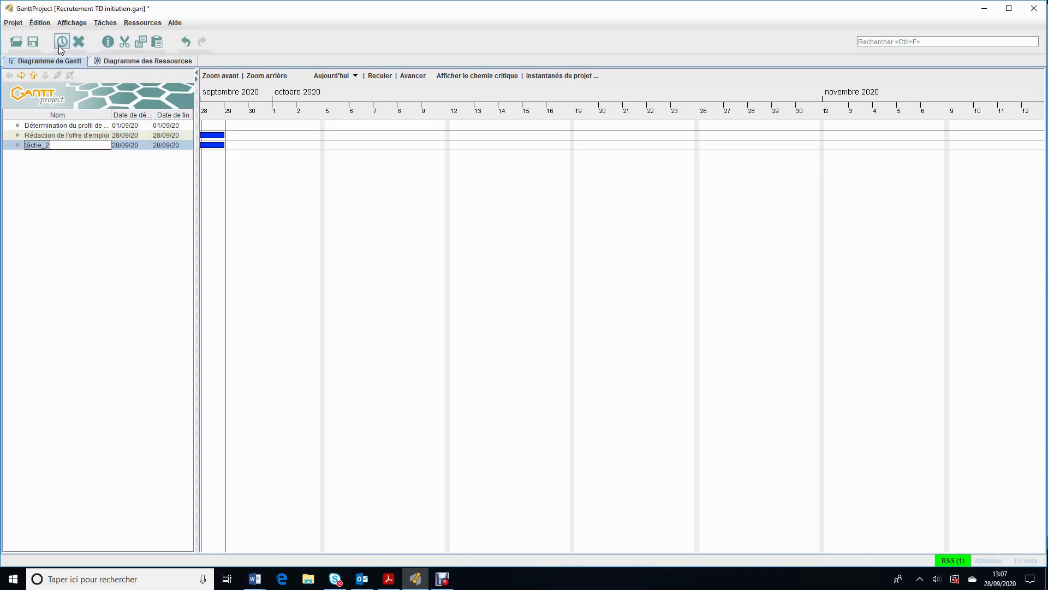
pyautogui.write("Publication de l'offre d'emploi")
pyautogui.press('Tab')
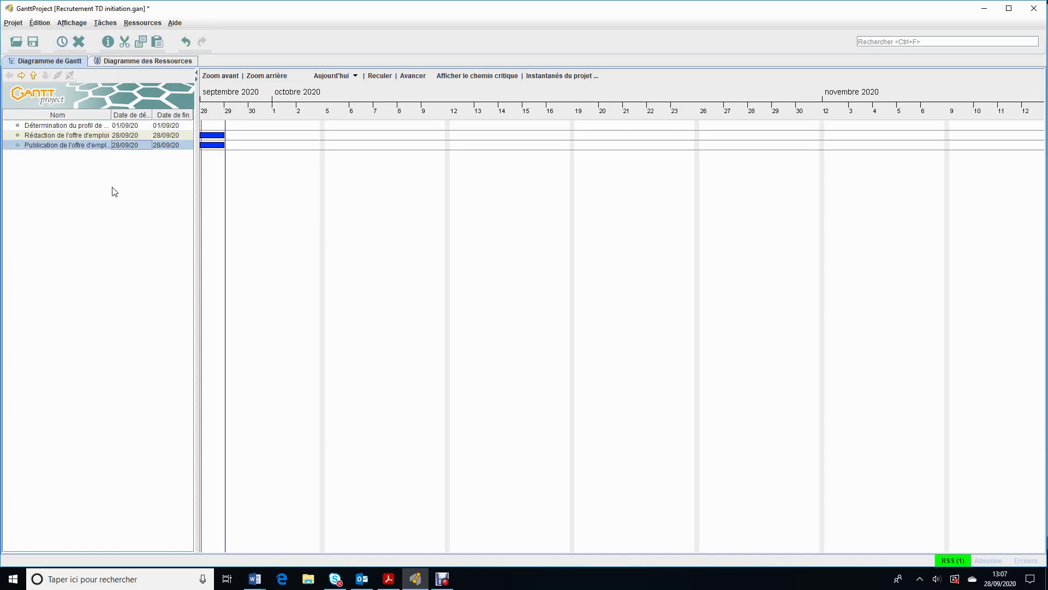
# - Add a fourth task named "Réception des offres"
pyautogui.click(65, 44)
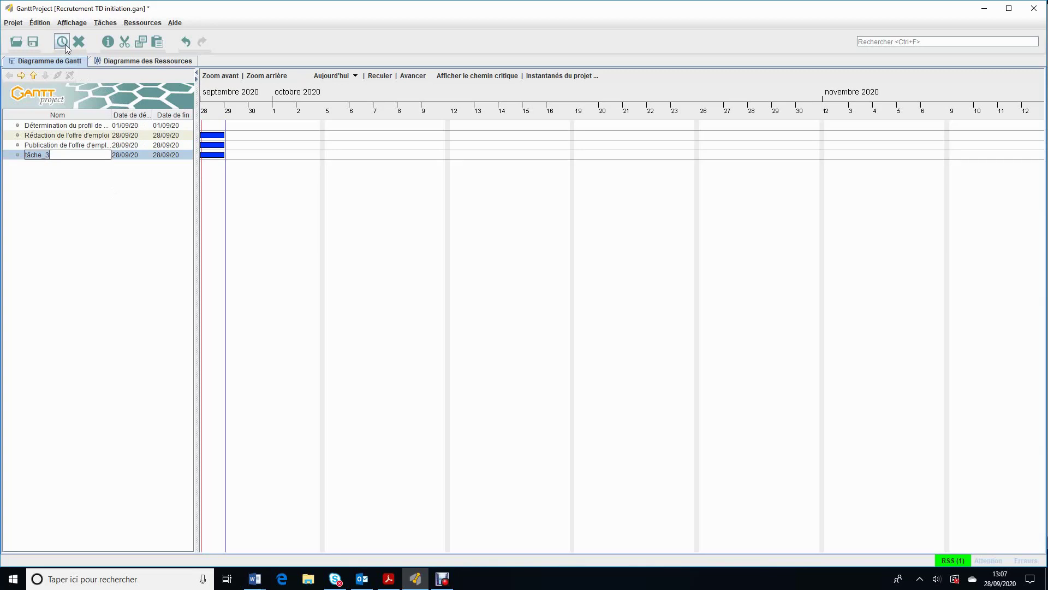
pyautogui.write('Réception des offres')
pyautogui.click(77, 203)
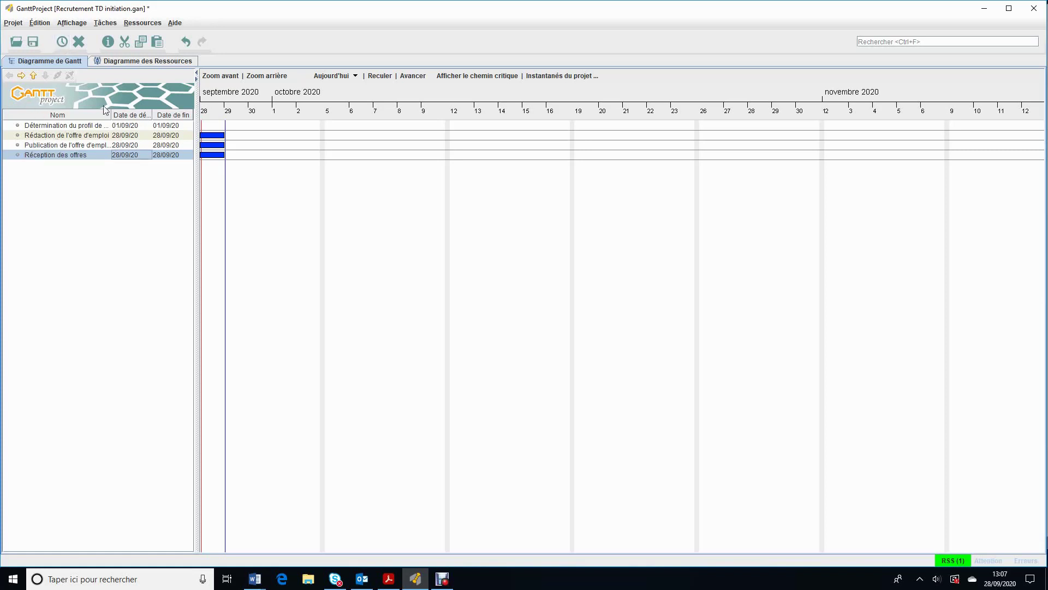
# - Add a fifth task named "Choix des questions du test de sélection"
pyautogui.click(66, 43)
pyautogui.write('Choix des')
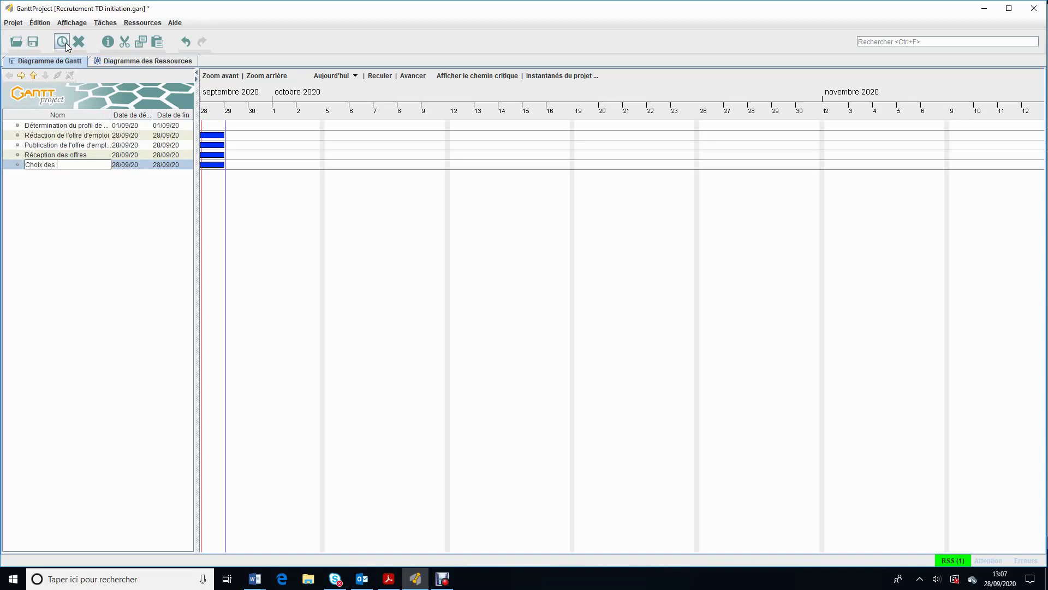
pyautogui.write(' q')
pyautogui.write('uestions')
pyautogui.write(' du test de')
pyautogui.write(' d')
pyautogui.write('e sélection')
pyautogui.press('Tab')
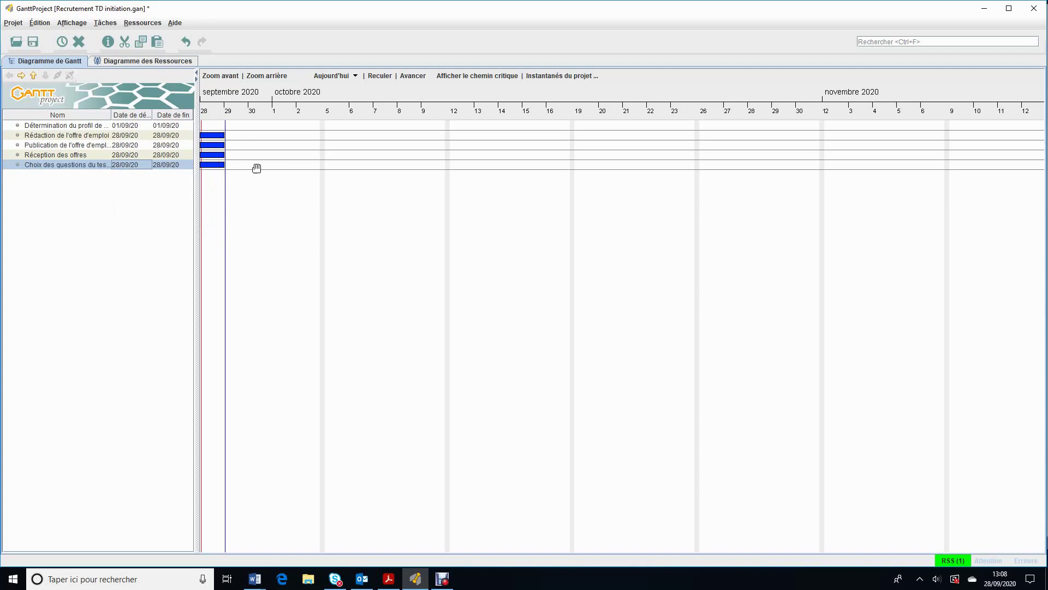
# - Check the durations and preceding tasks of the first five tasks in the Word task table and return to GanttProject
pyautogui.moveTo(264, 82); pyautogui.dragTo(791, 174)
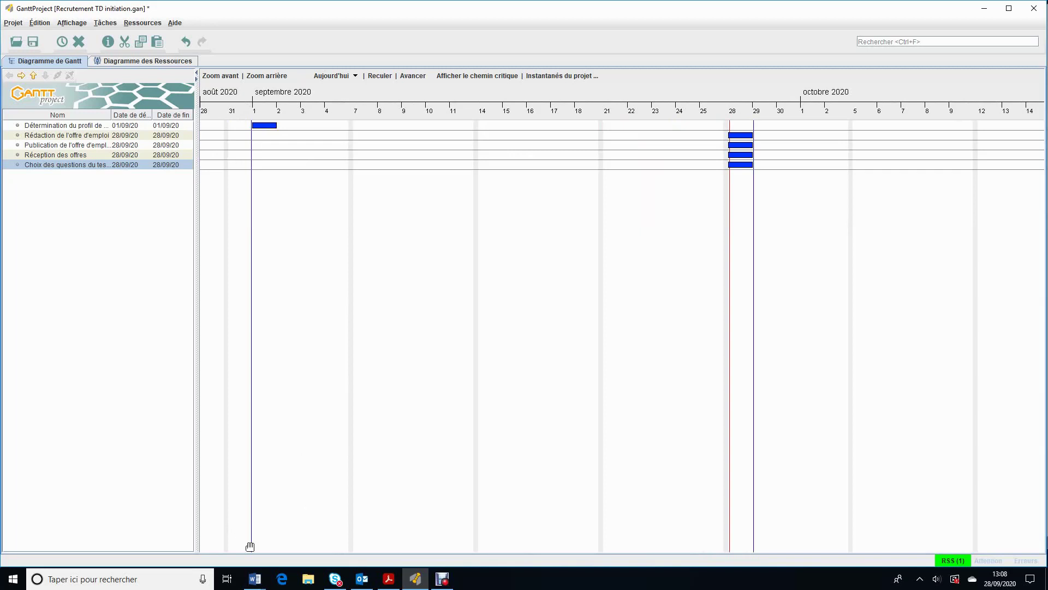
pyautogui.moveTo(255, 584)
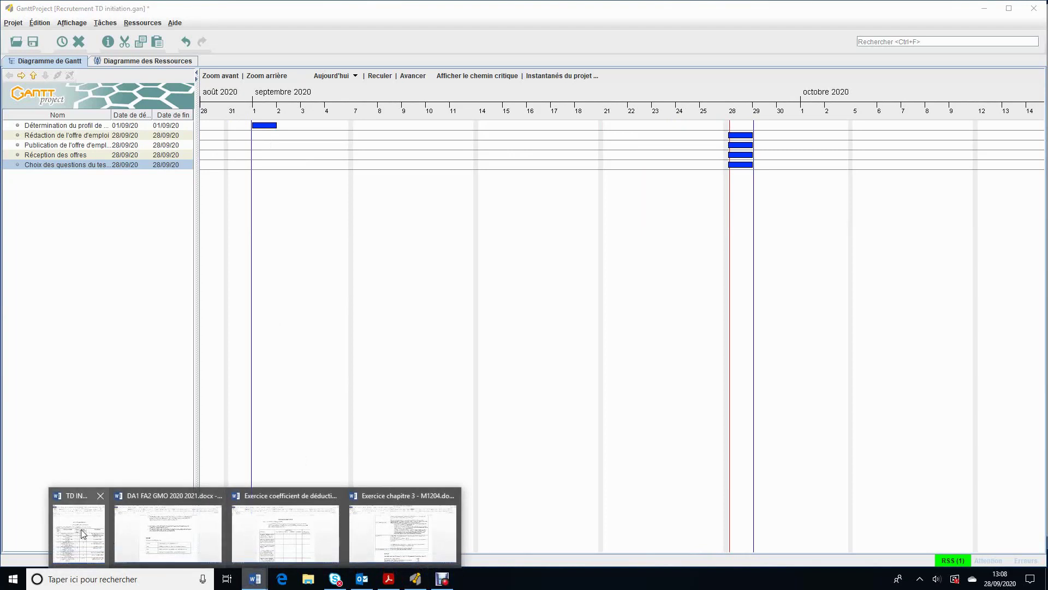
pyautogui.click(82, 533)
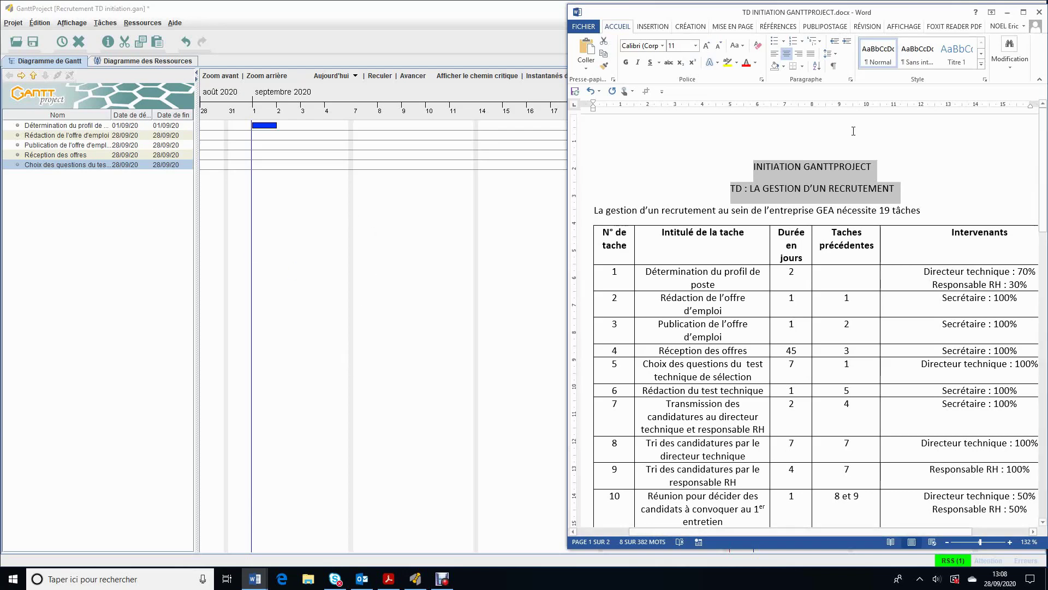
pyautogui.click(1007, 12)
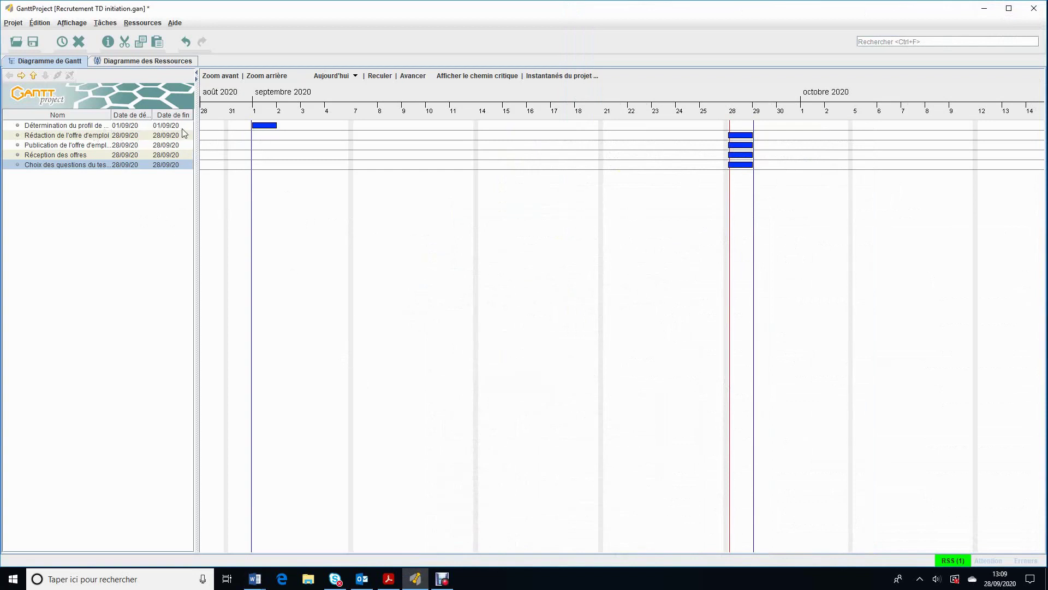
# - Set the first task's duration to 2 in its properties and look through its predecessor, resource and custom column settings
pyautogui.click(25, 127)
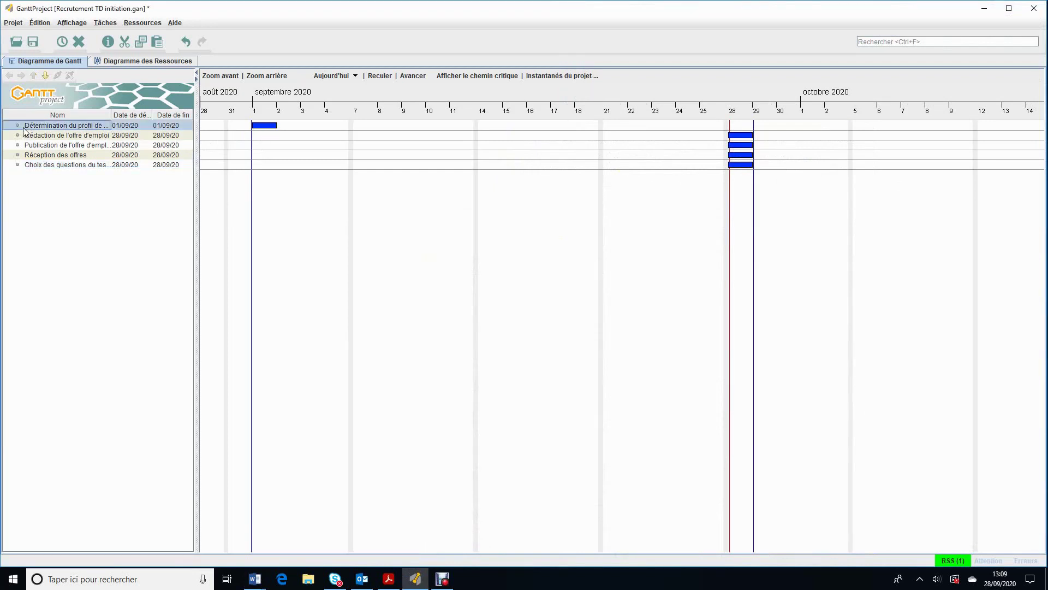
pyautogui.doubleClick(24, 128)
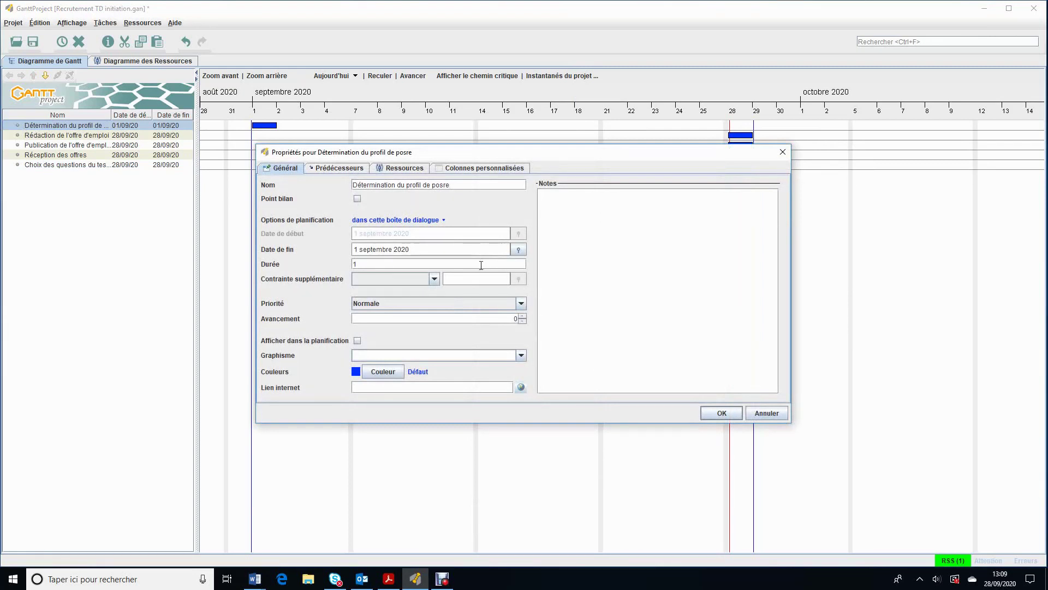
pyautogui.doubleClick(352, 267)
pyautogui.write('2')
pyautogui.click(358, 172)
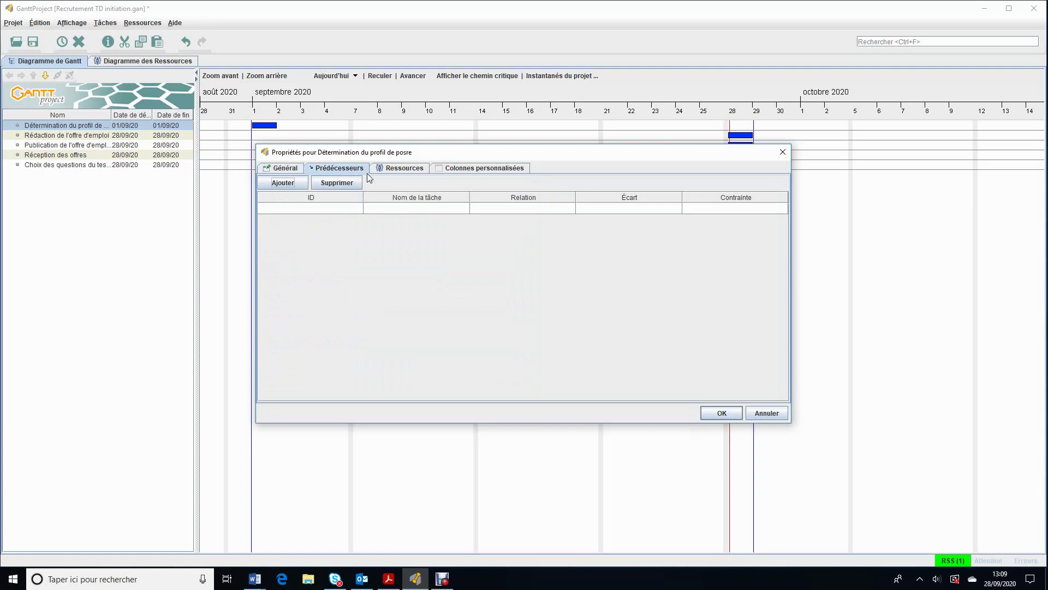
pyautogui.click(409, 171)
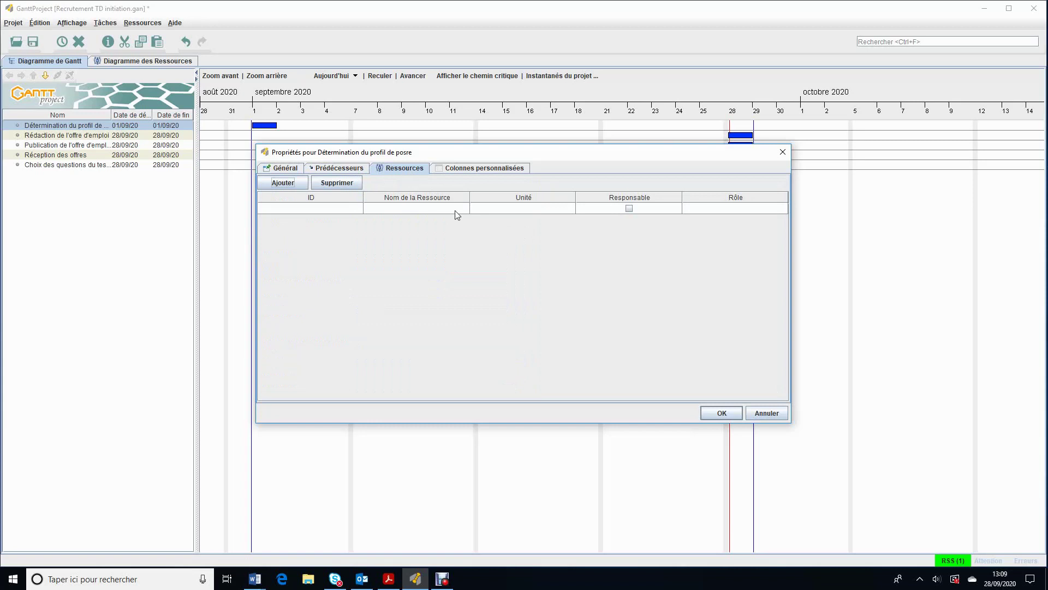
pyautogui.click(493, 170)
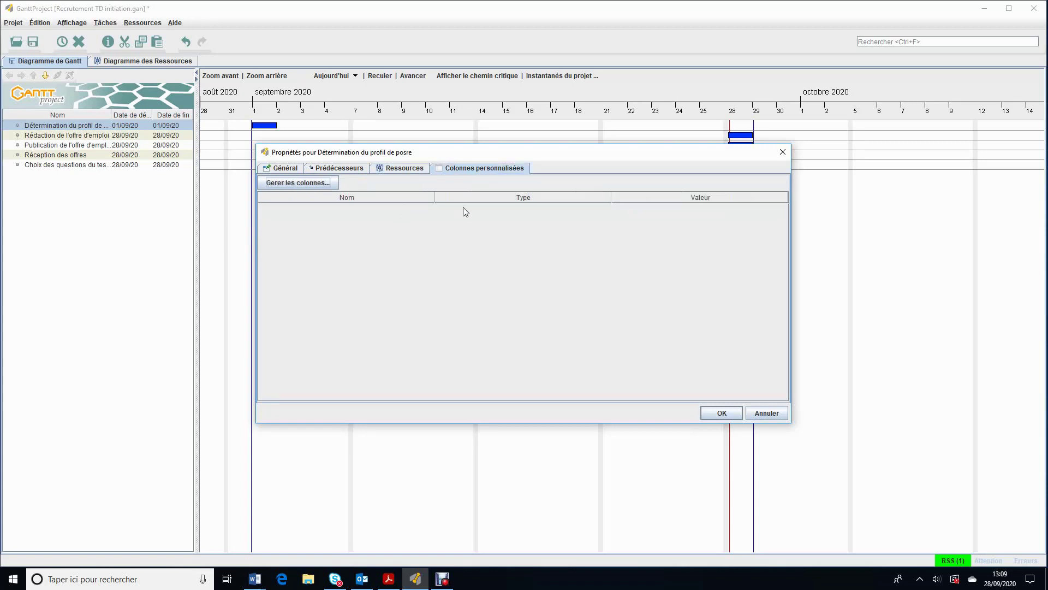
pyautogui.click(292, 170)
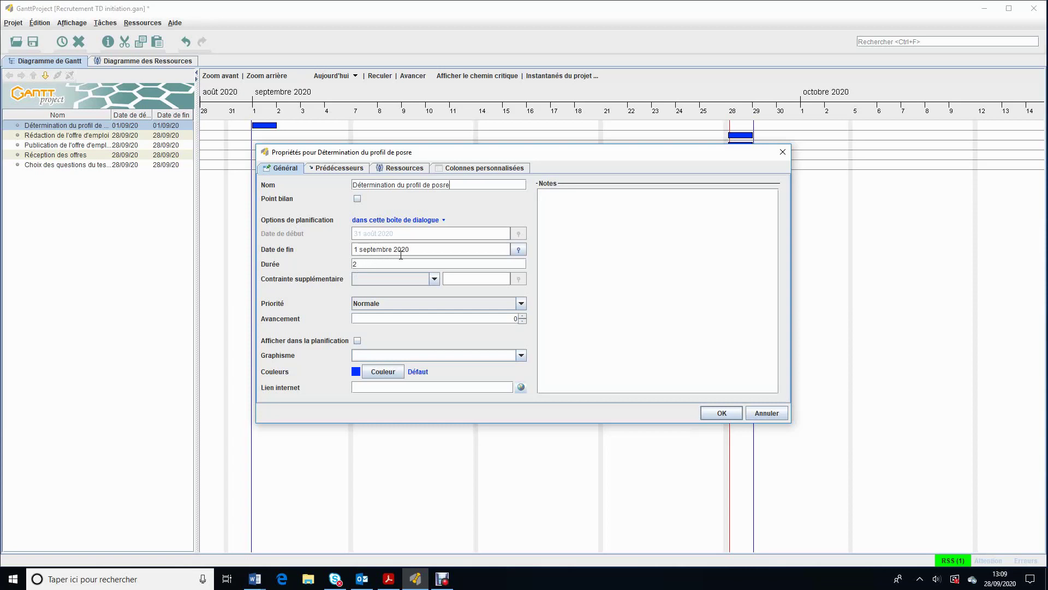
# - Make the first task's end date the calculated value, set its start date to 01/09/2020 and apply the properties
pyautogui.click(445, 228)
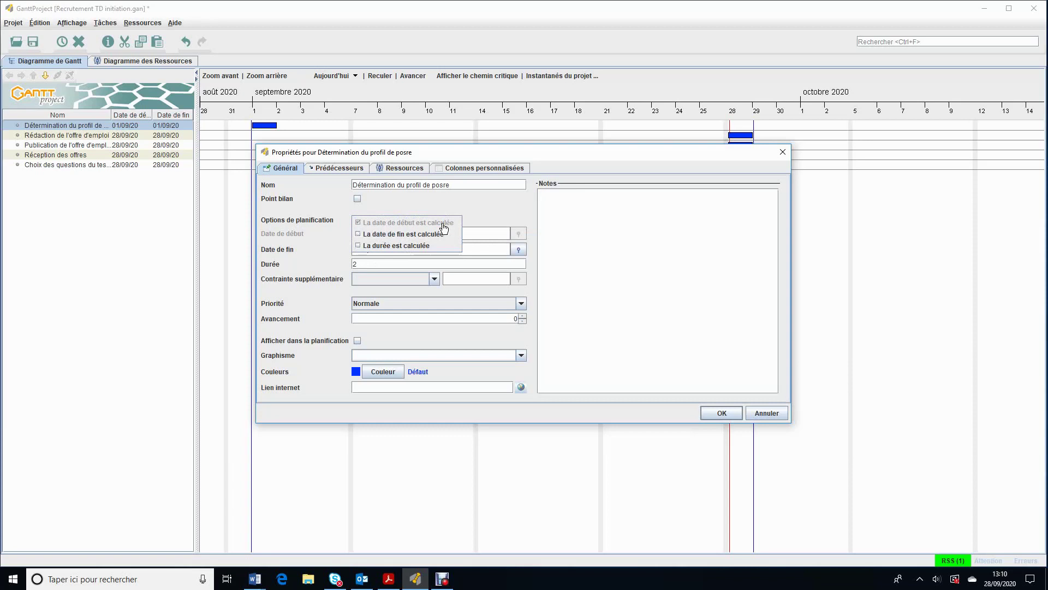
pyautogui.click(358, 235)
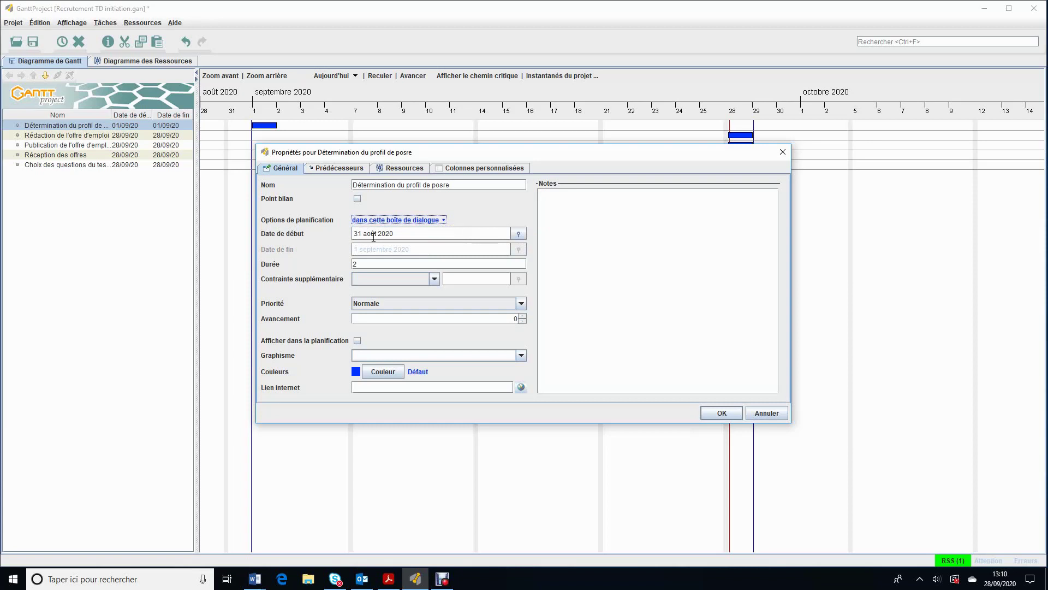
pyautogui.moveTo(394, 236); pyautogui.dragTo(271, 230)
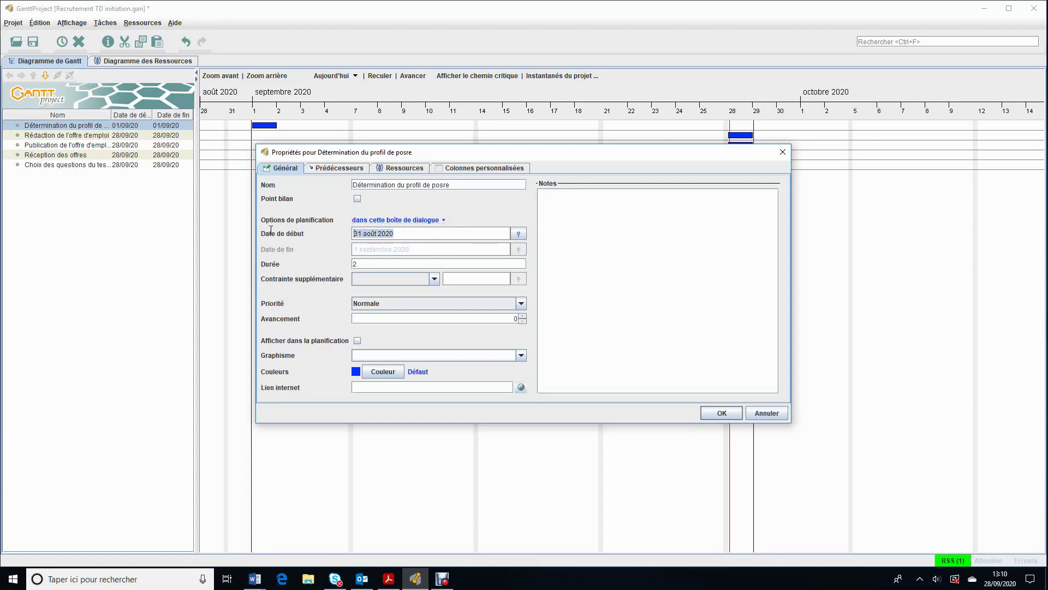
pyautogui.write('01/09/')
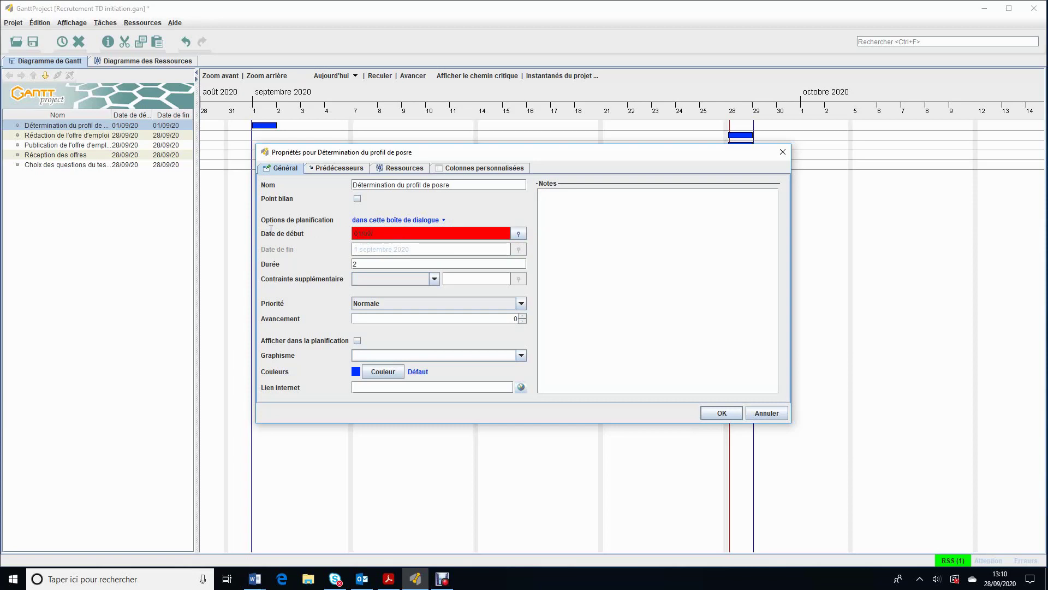
pyautogui.write('2020')
pyautogui.click(378, 264)
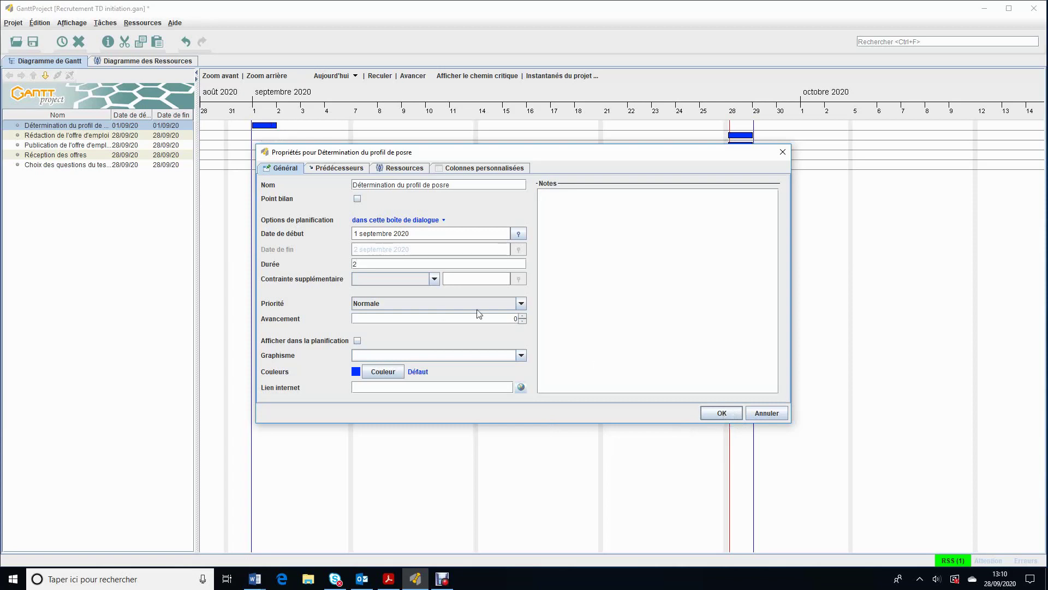
pyautogui.click(721, 413)
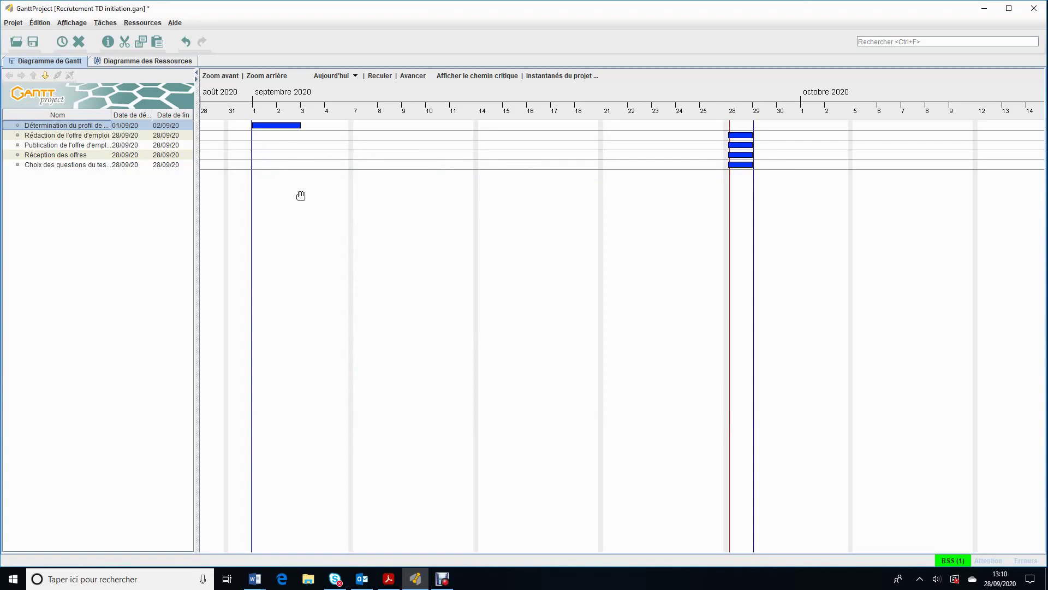
# - Make the first task, the job profile definition, the predecessor of "Rédaction de l'offre d'emploi" and apply the properties
pyautogui.doubleClick(23, 137)
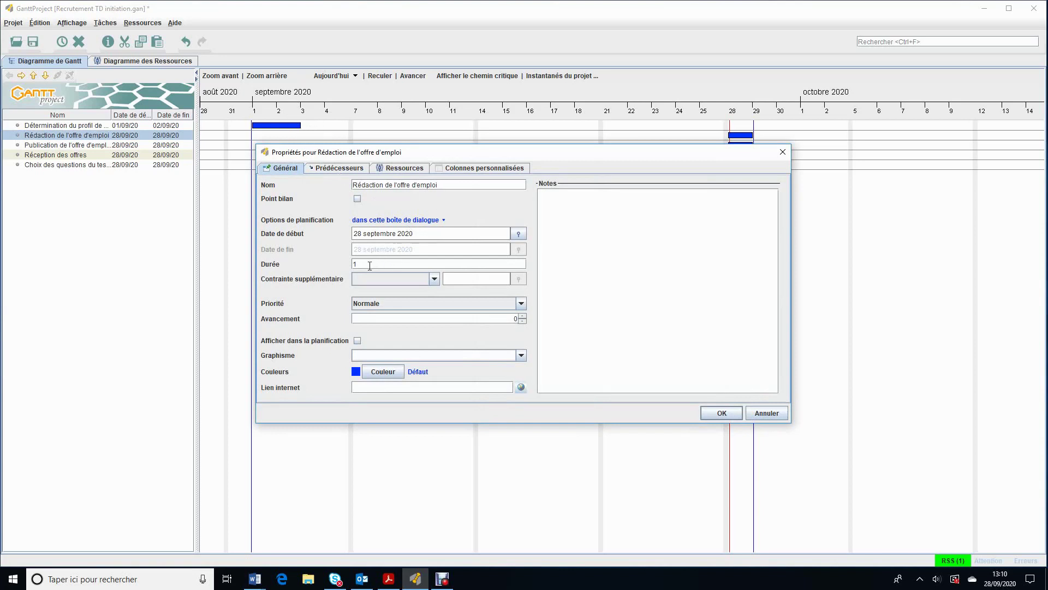
pyautogui.click(344, 170)
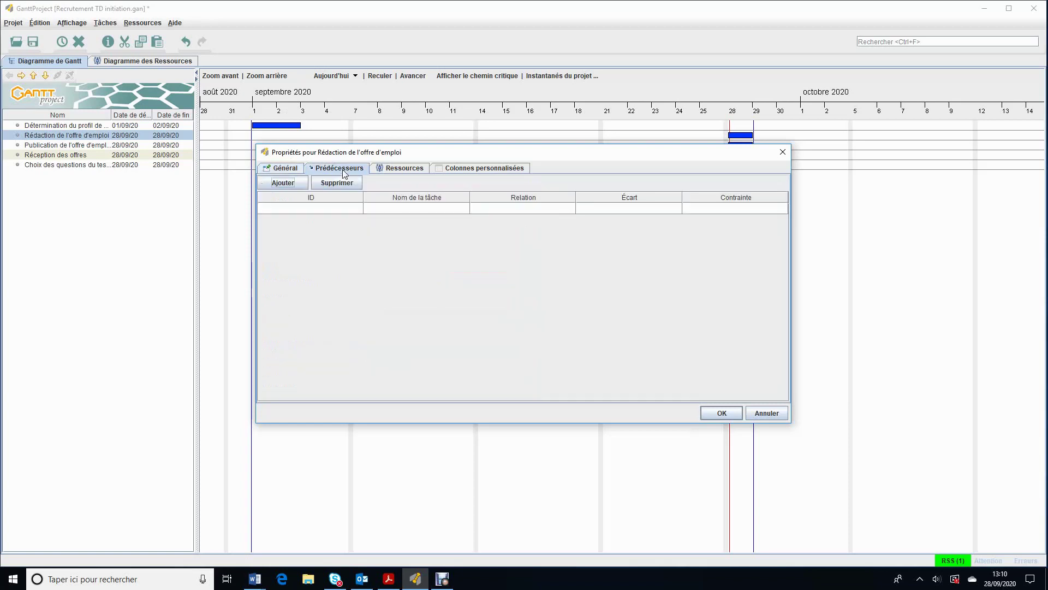
pyautogui.click(416, 210)
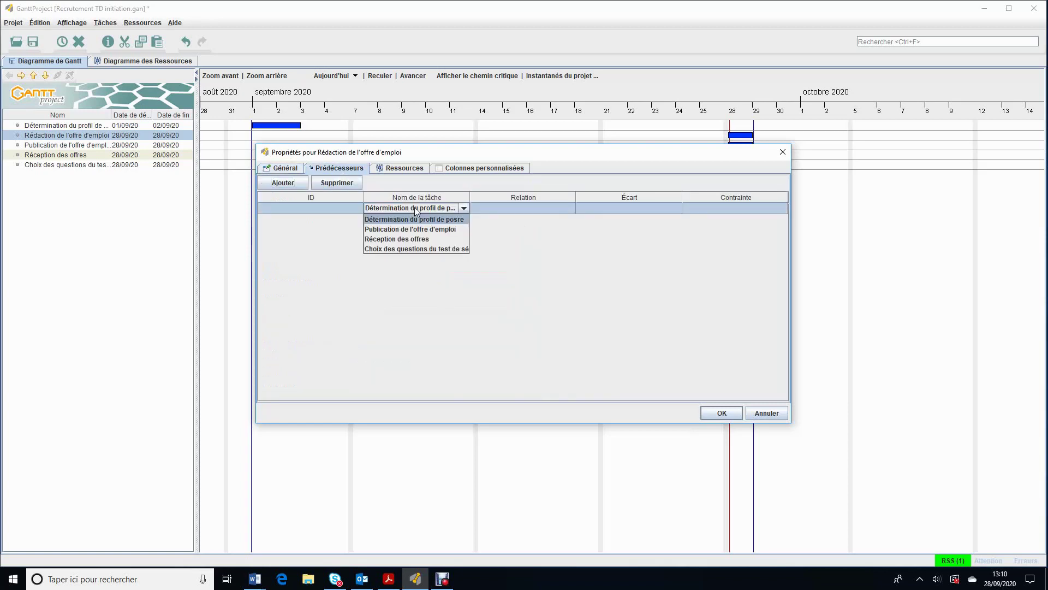
pyautogui.click(413, 219)
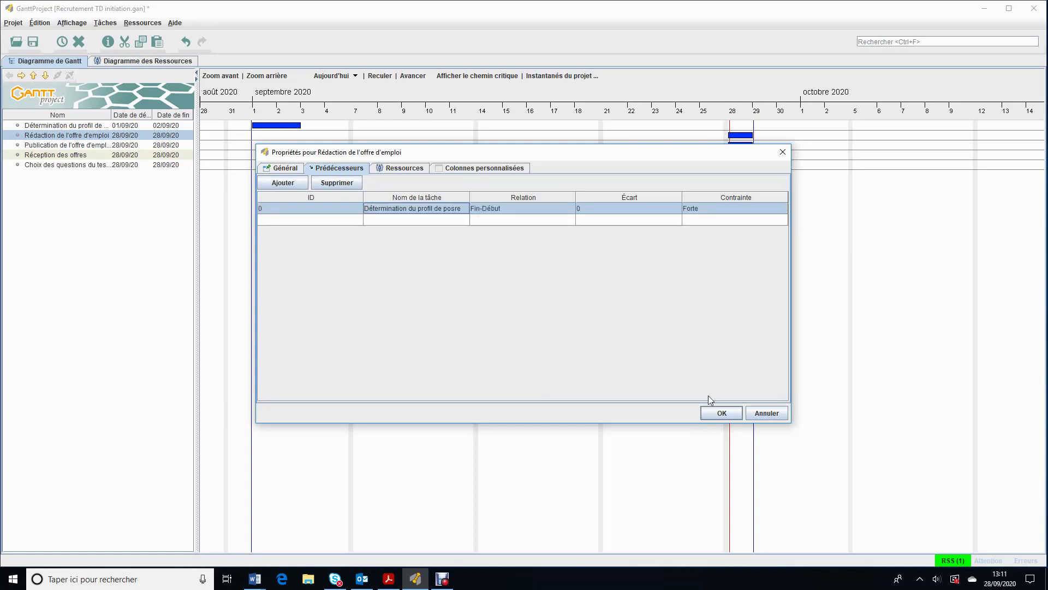
pyautogui.click(285, 170)
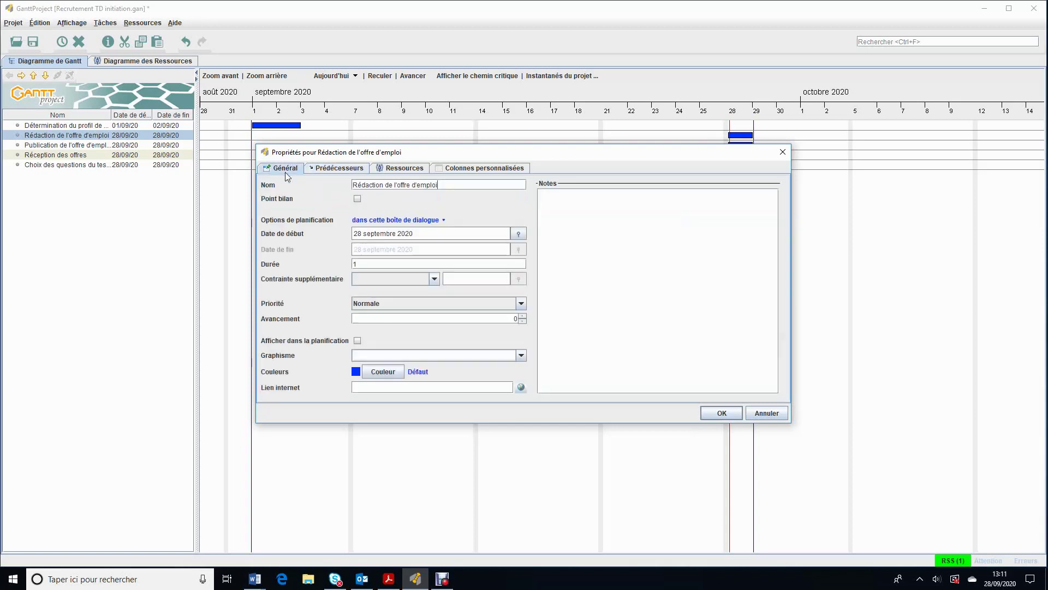
pyautogui.click(721, 412)
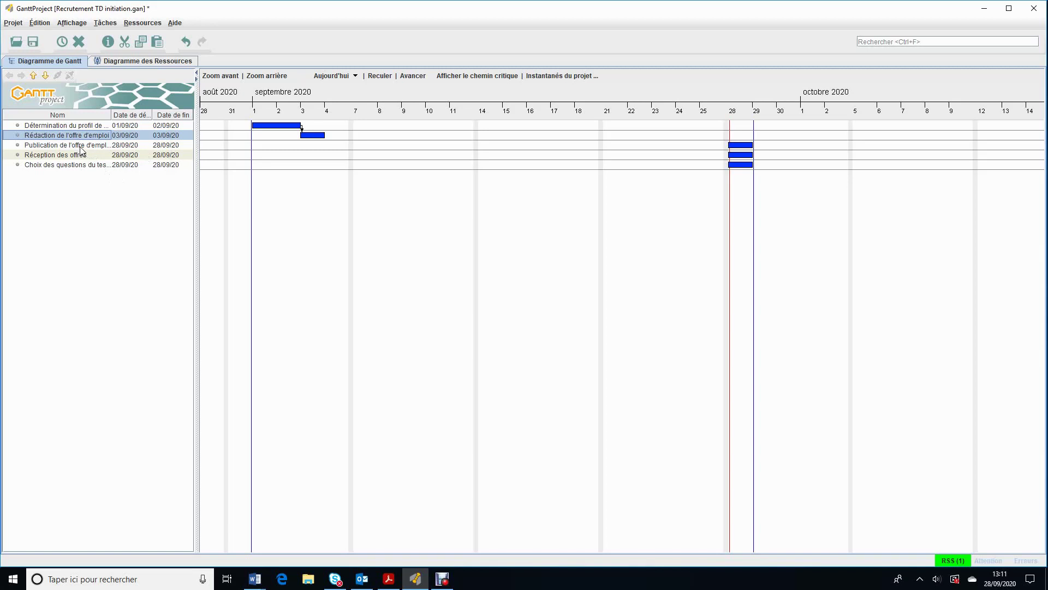
# - Make "Rédaction de l'offre d'emploi" the predecessor of "Publication de l'offre d'emploi" and apply the properties
pyautogui.doubleClick(24, 146)
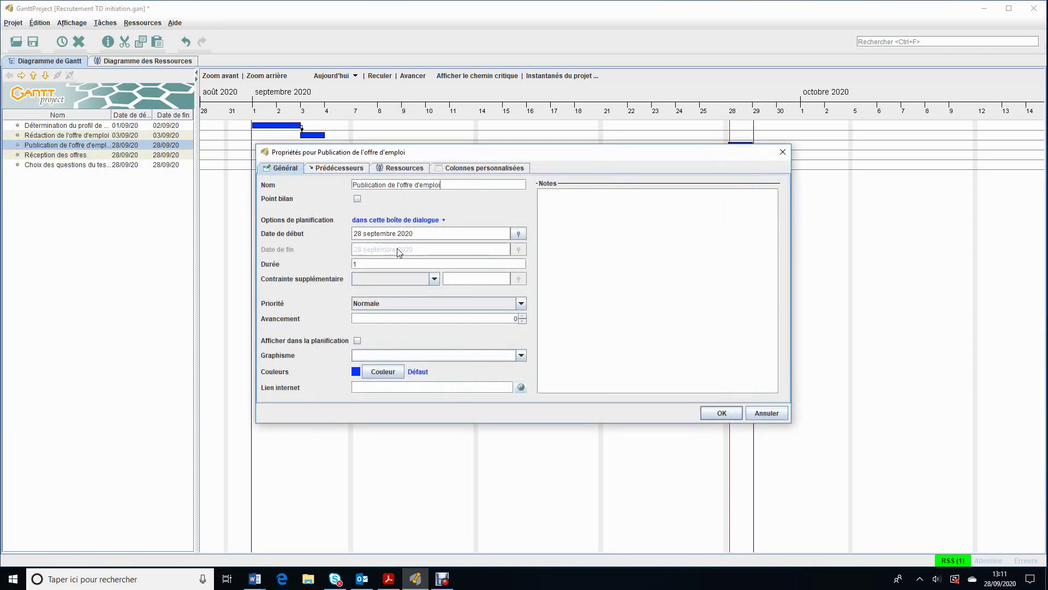
pyautogui.click(358, 171)
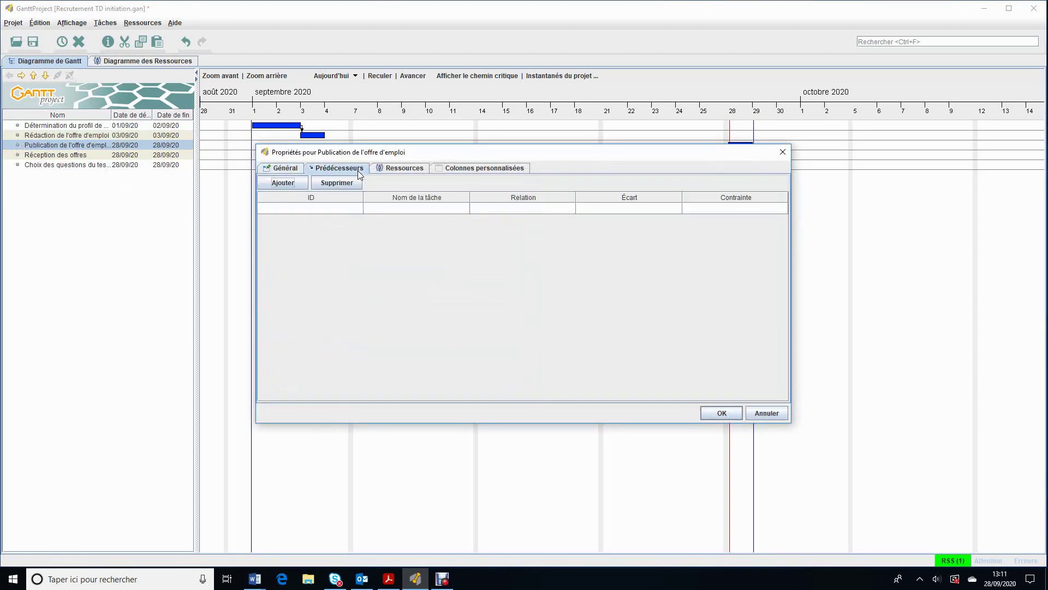
pyautogui.click(456, 211)
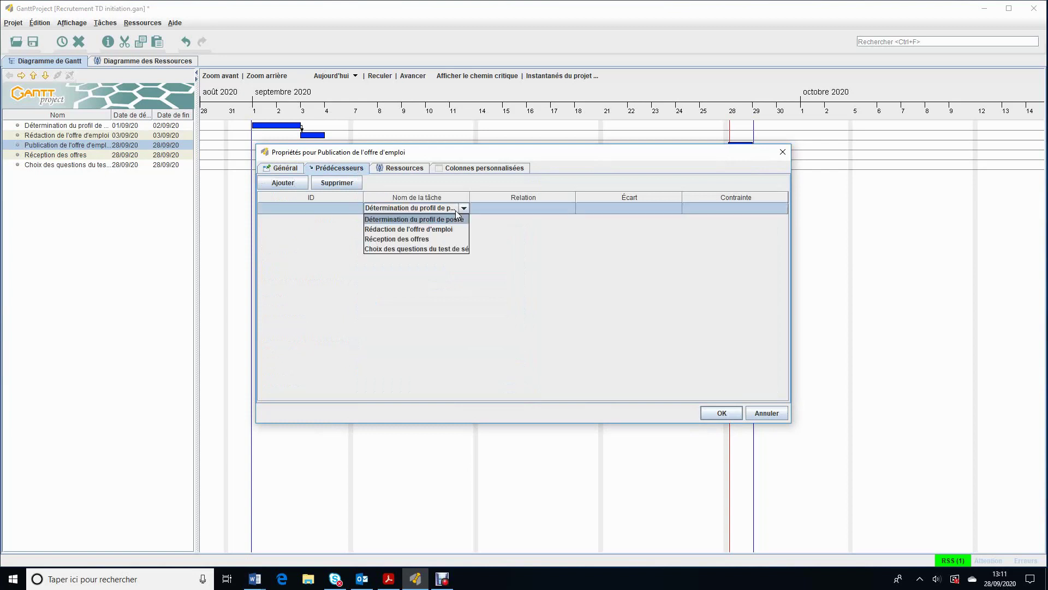
pyautogui.click(451, 231)
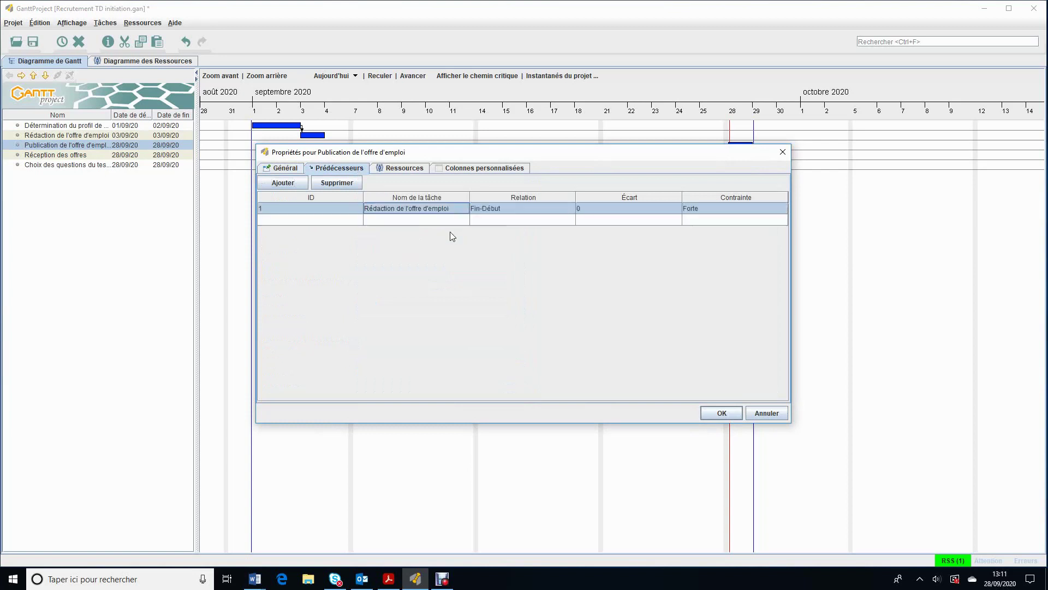
pyautogui.click(722, 413)
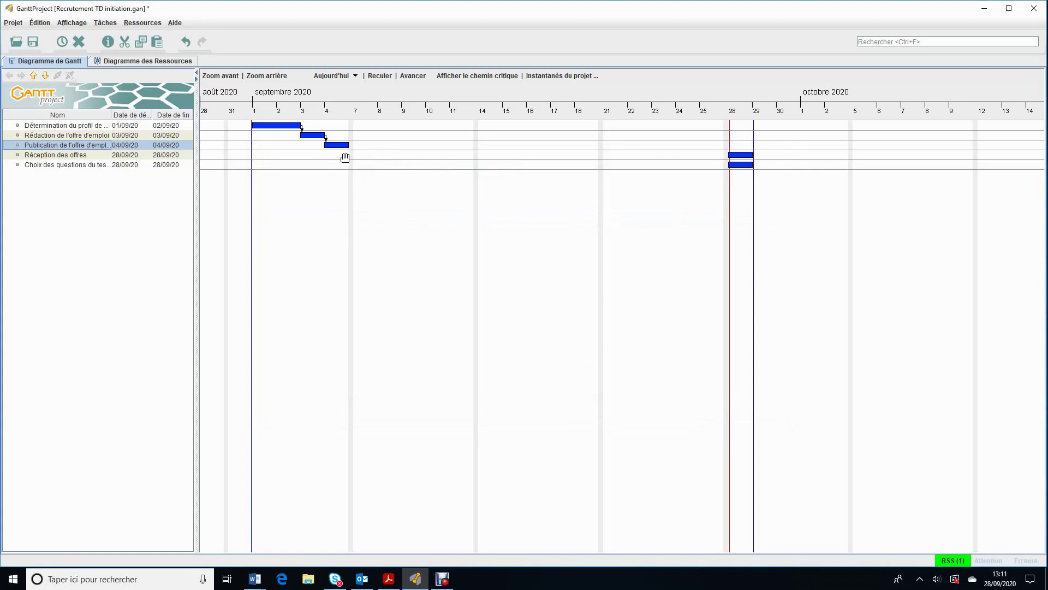
# - Make "Publication de l'offre d'emploi" the predecessor of "Réception des offres", set the task's duration to 45 and apply the properties
pyautogui.click(25, 156)
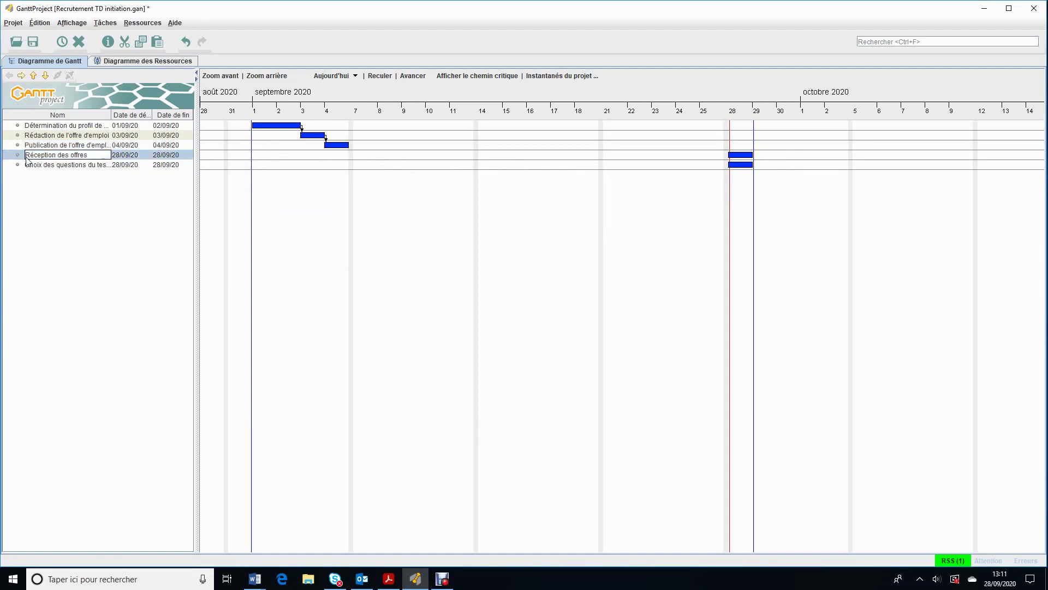
pyautogui.doubleClick(16, 157)
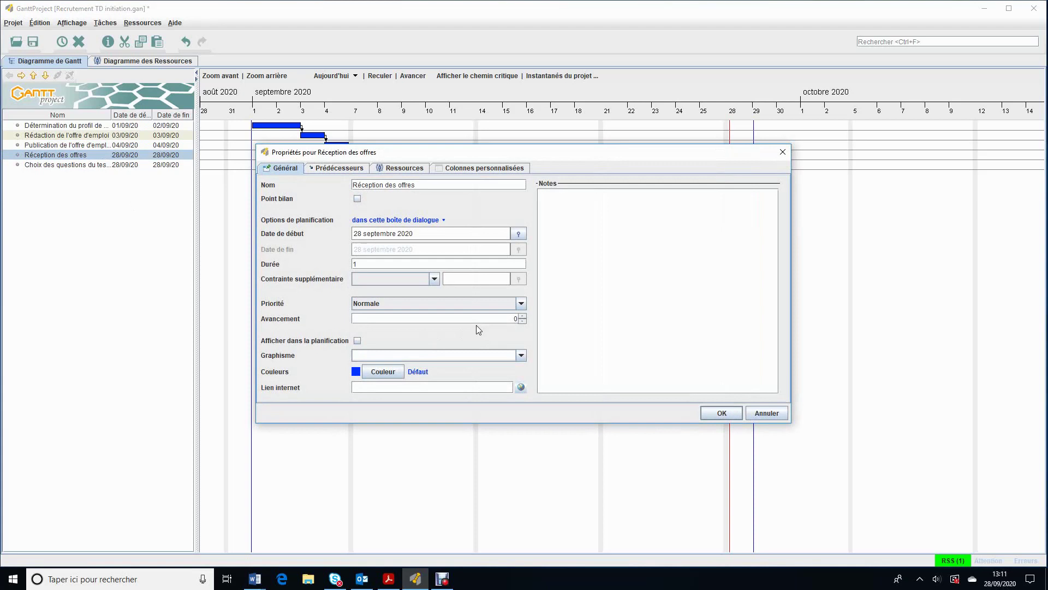
pyautogui.click(350, 169)
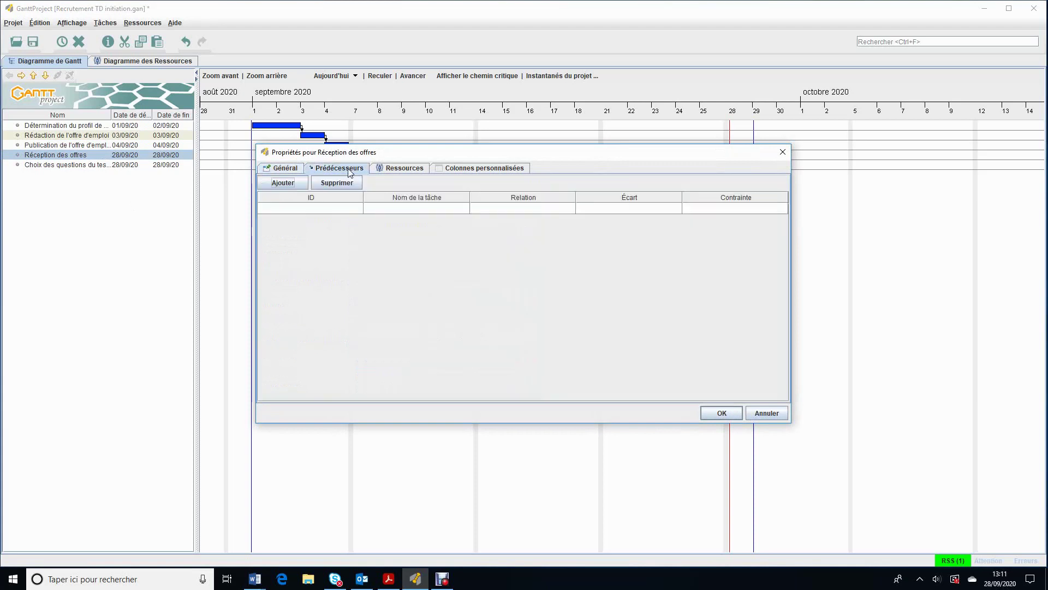
pyautogui.click(453, 206)
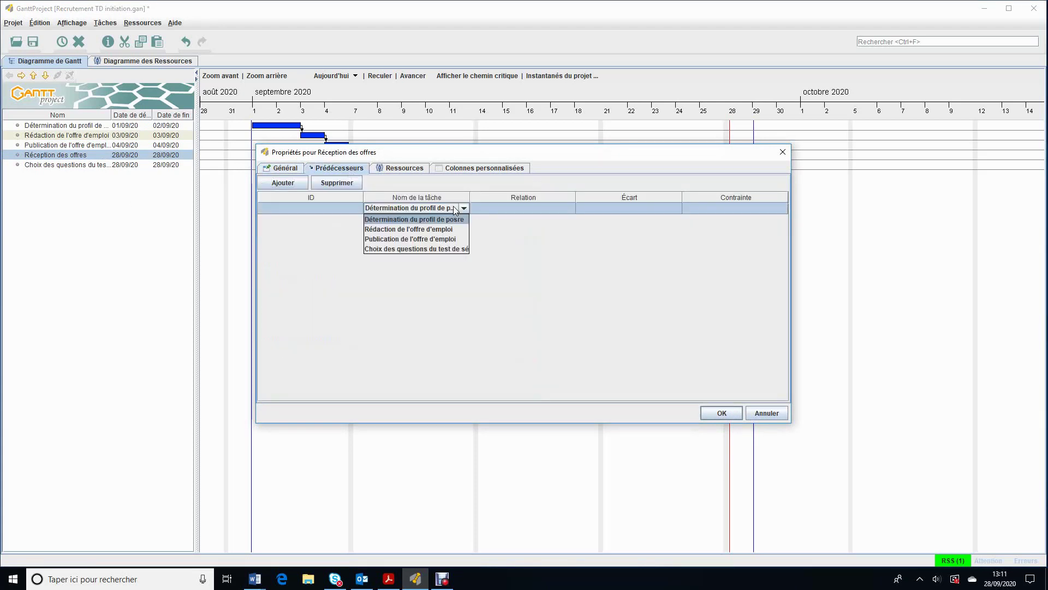
pyautogui.click(442, 241)
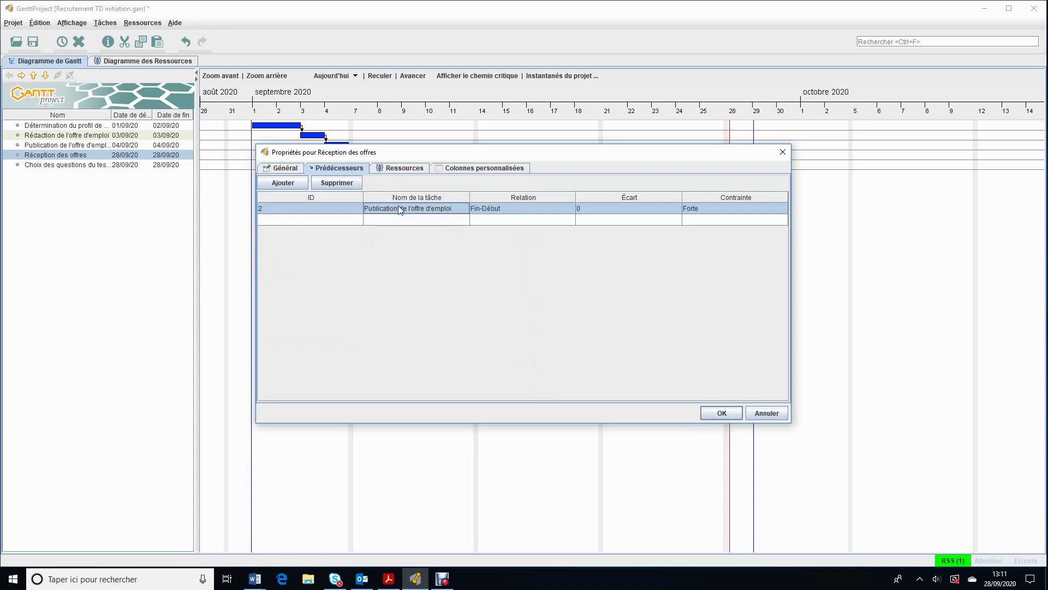
pyautogui.click(286, 169)
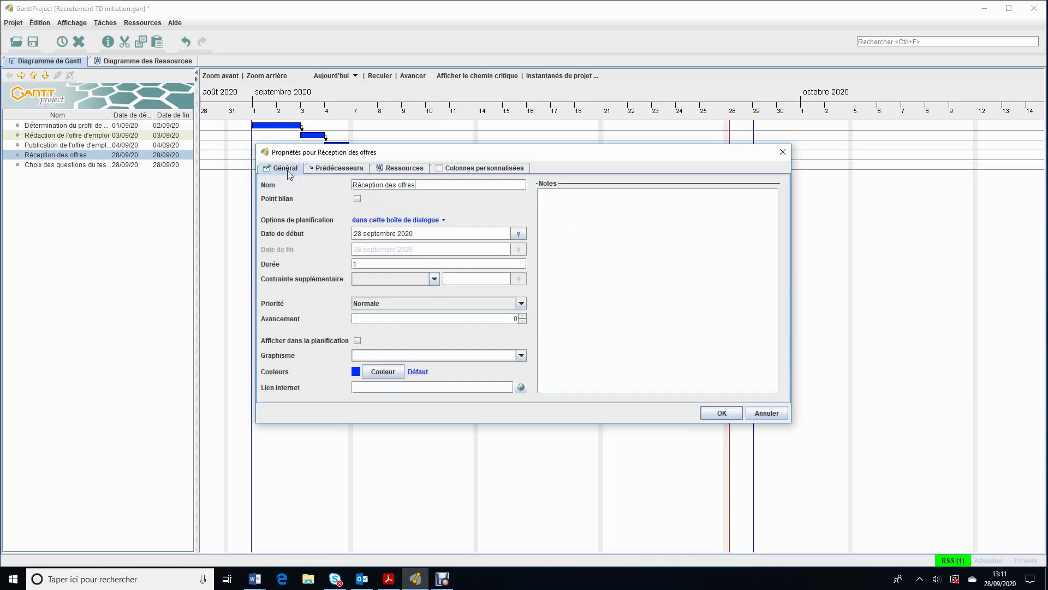
pyautogui.click(384, 263)
pyautogui.write('45')
pyautogui.click(721, 413)
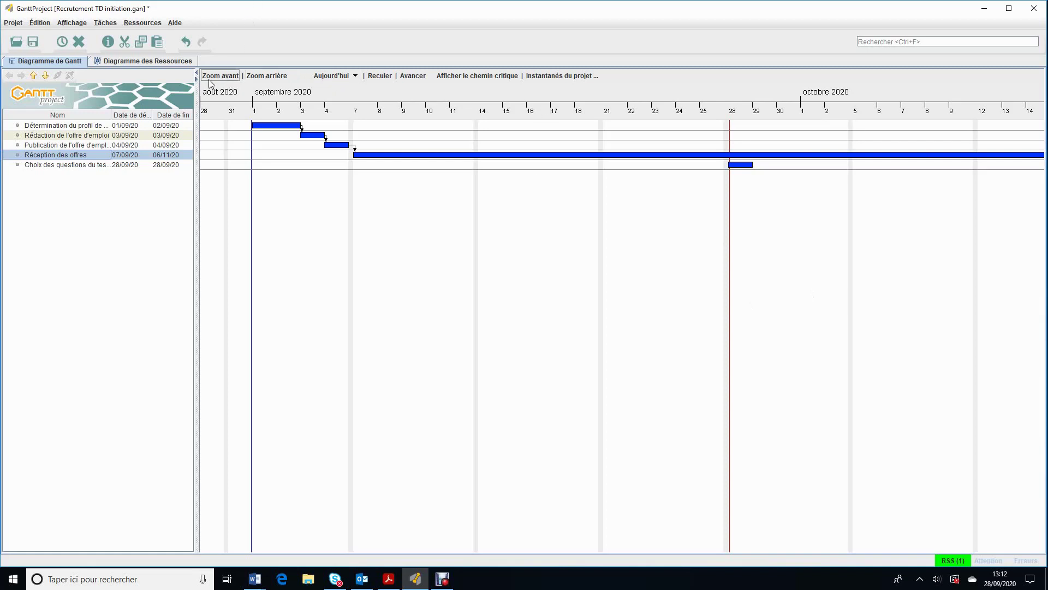
# - Examine the task bars on the Gantt timeline at week and day scales and check the September 2020 dates in the system calendar
pyautogui.click(272, 76)
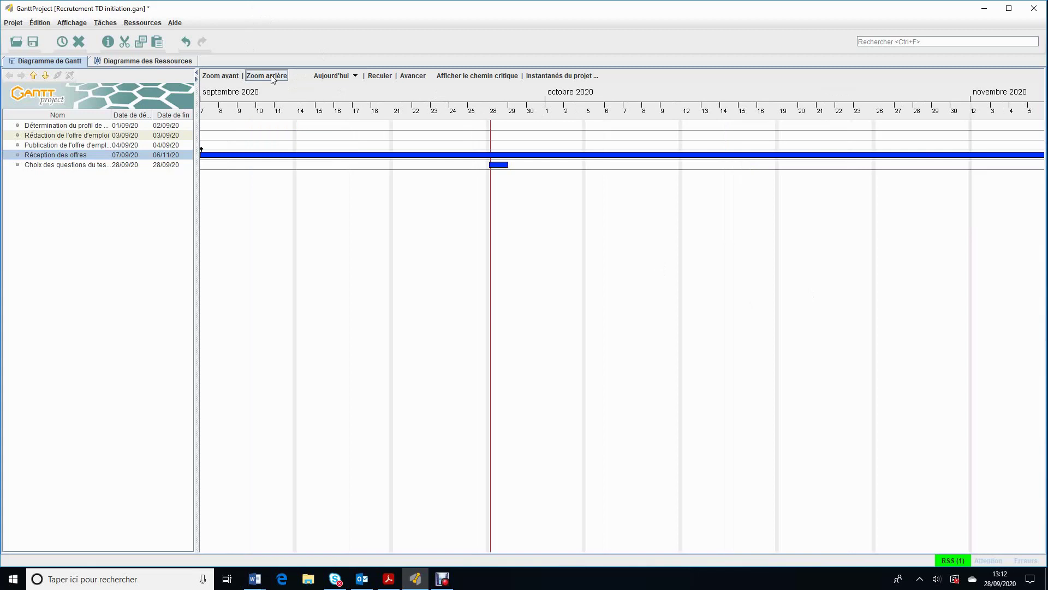
pyautogui.click(272, 76)
pyautogui.click(273, 77)
pyautogui.click(272, 76)
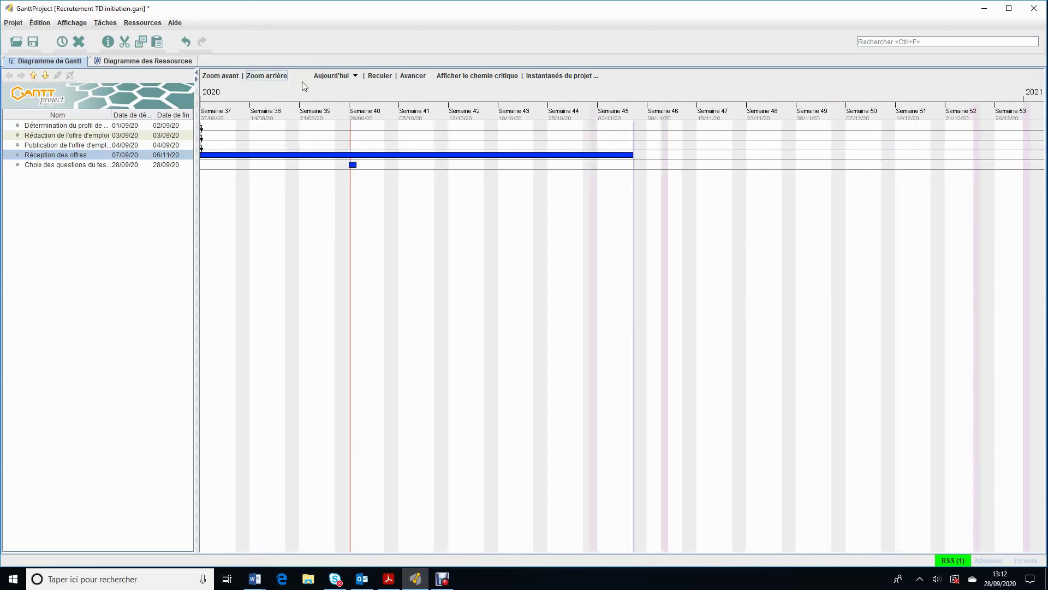
pyautogui.moveTo(303, 133); pyautogui.dragTo(431, 133)
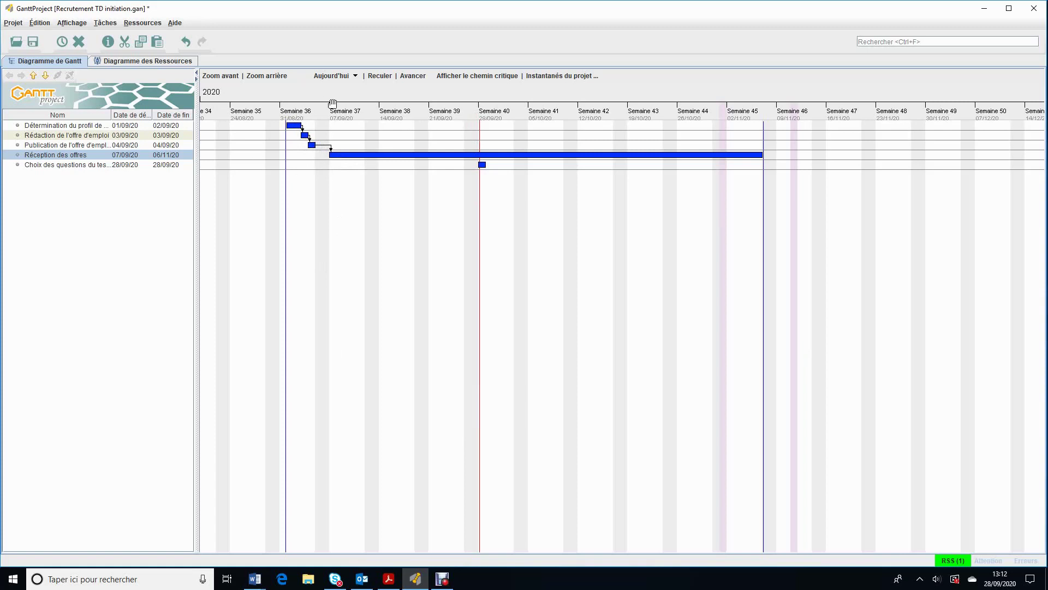
pyautogui.click(222, 76)
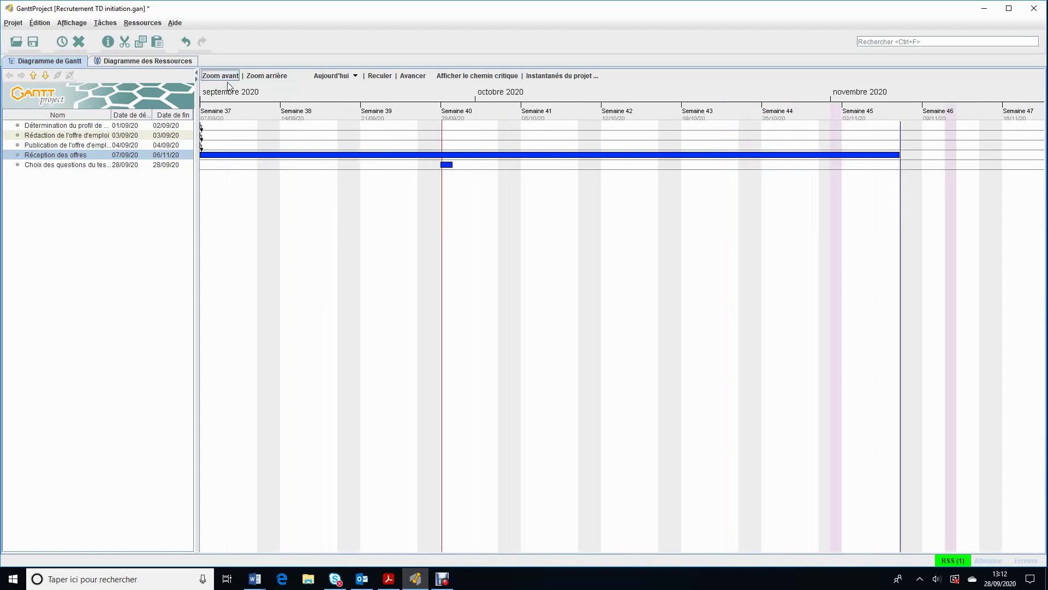
pyautogui.moveTo(337, 200); pyautogui.dragTo(612, 291)
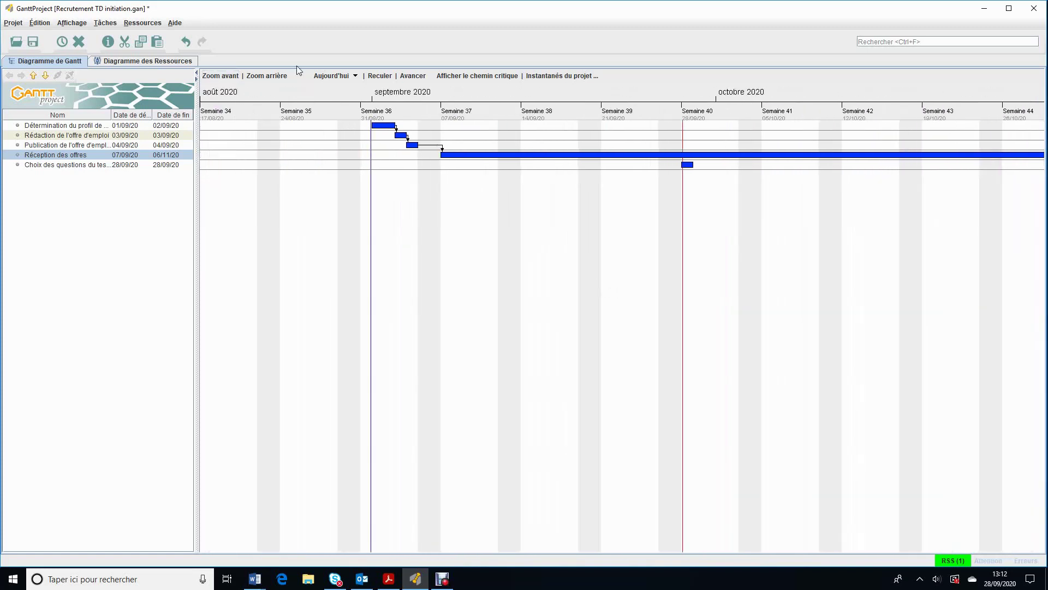
pyautogui.click(224, 79)
pyautogui.click(224, 77)
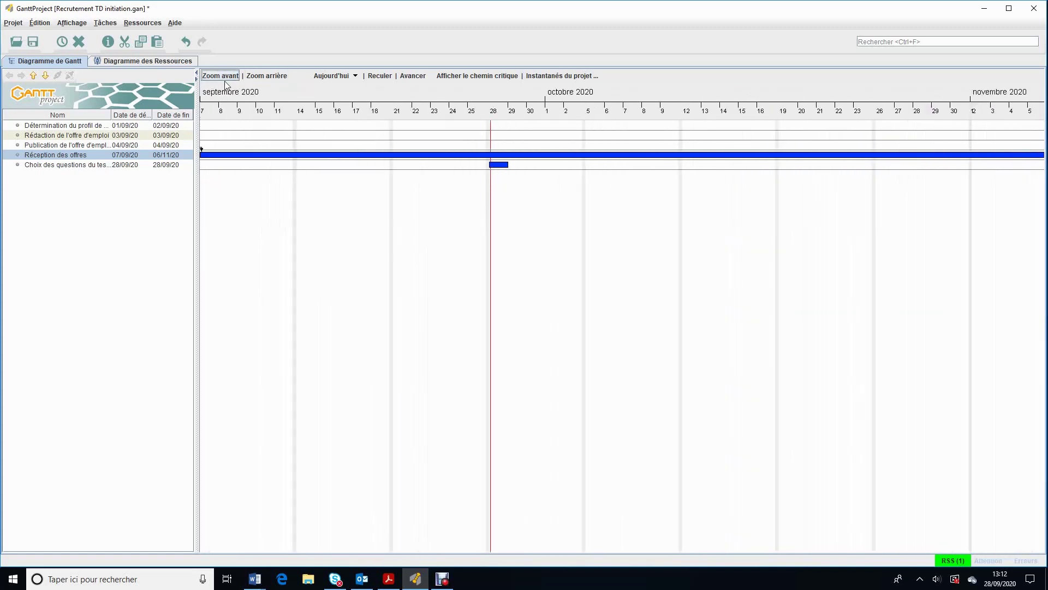
pyautogui.moveTo(370, 232); pyautogui.dragTo(684, 286)
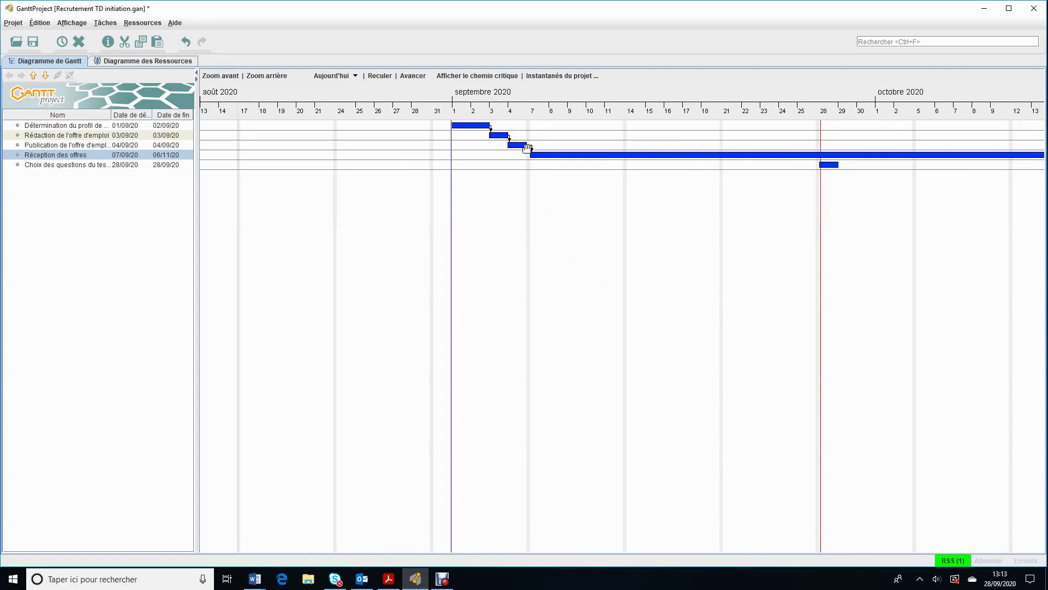
pyautogui.click(1003, 579)
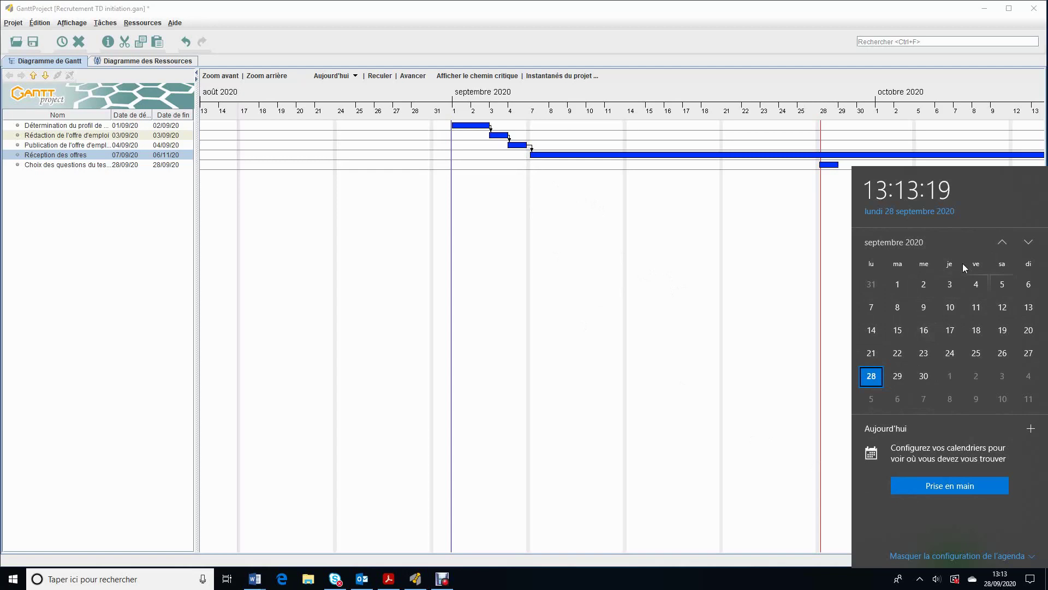
pyautogui.click(645, 267)
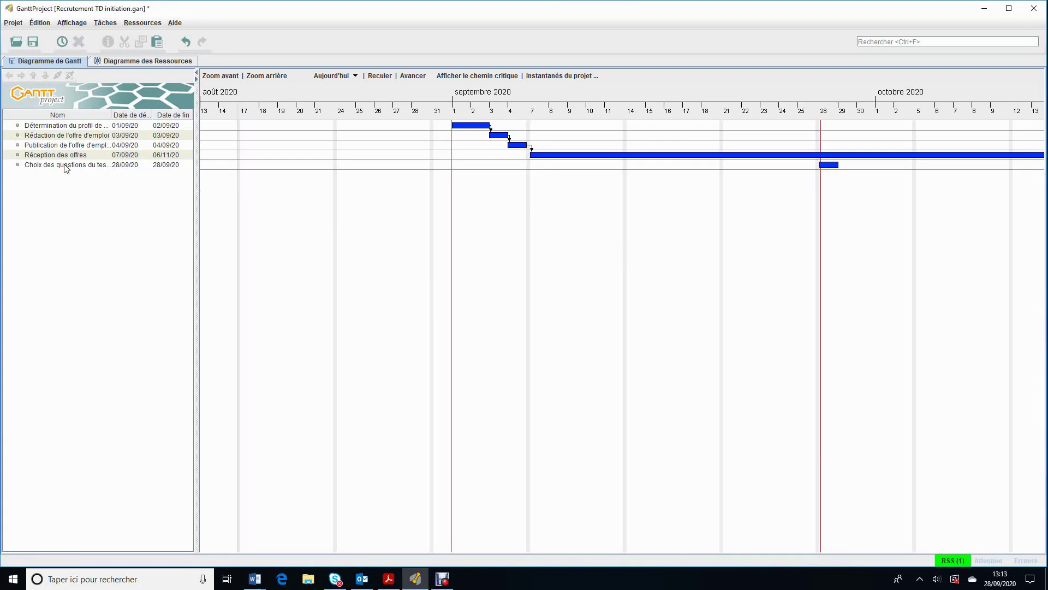
# - Set the duration of "Choix des questions du test de sélection" to 7, make the first task its predecessor and apply the properties
pyautogui.doubleClick(20, 165)
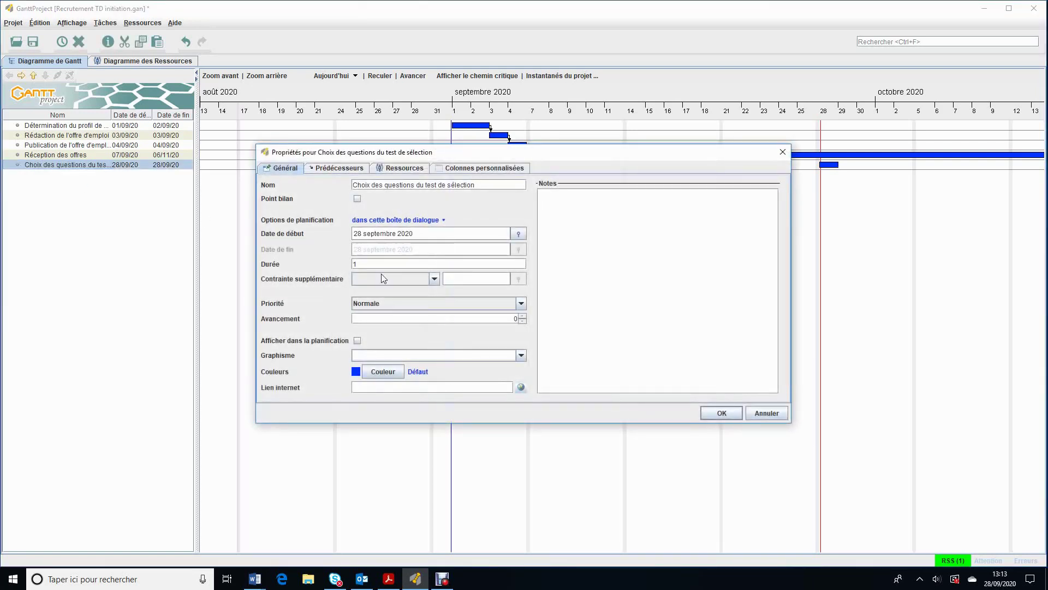
pyautogui.write('7')
pyautogui.click(349, 171)
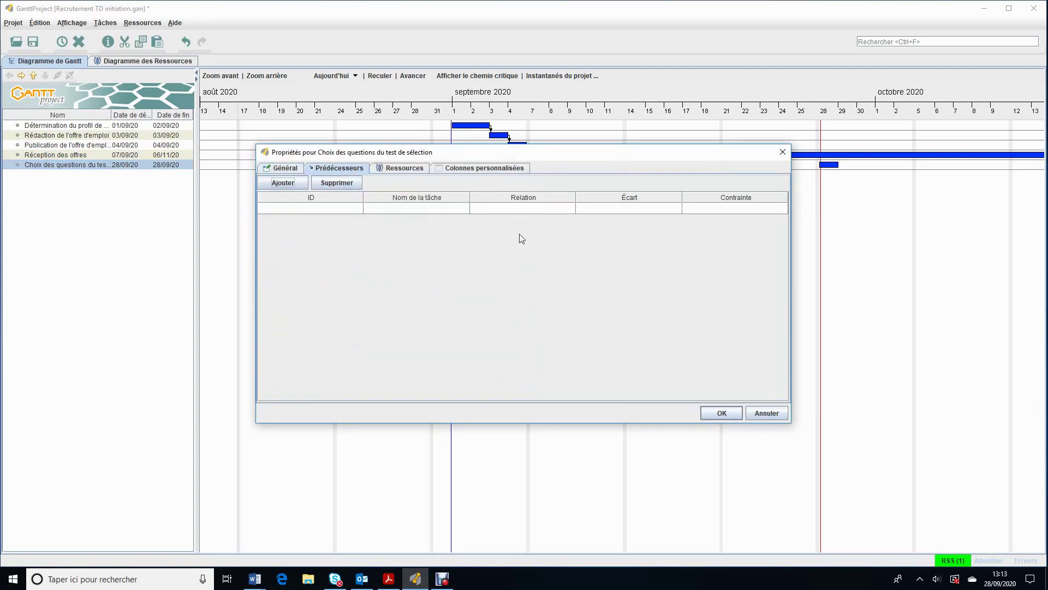
pyautogui.click(456, 209)
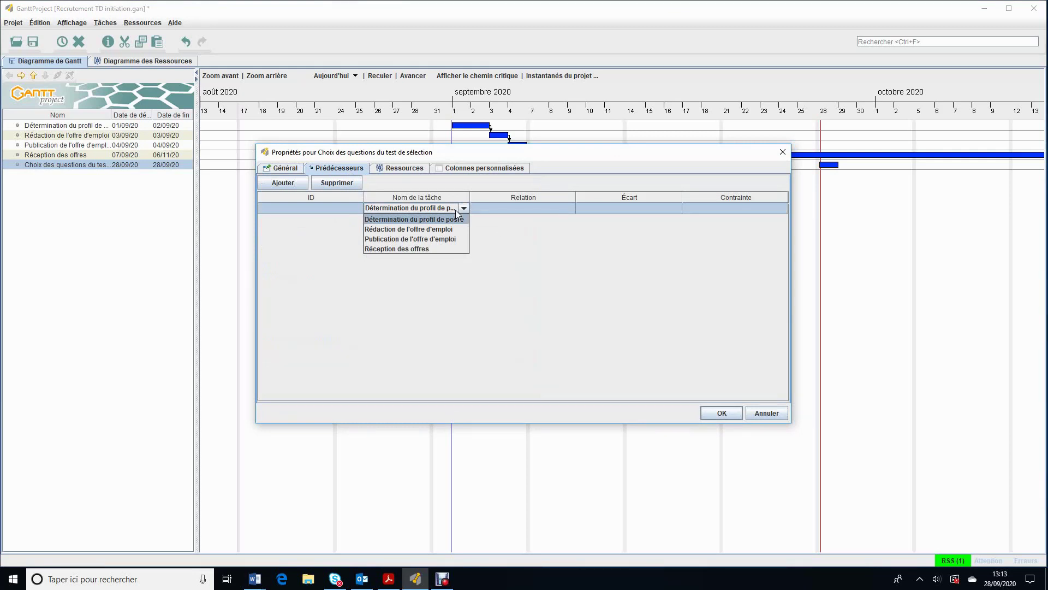
pyautogui.click(451, 218)
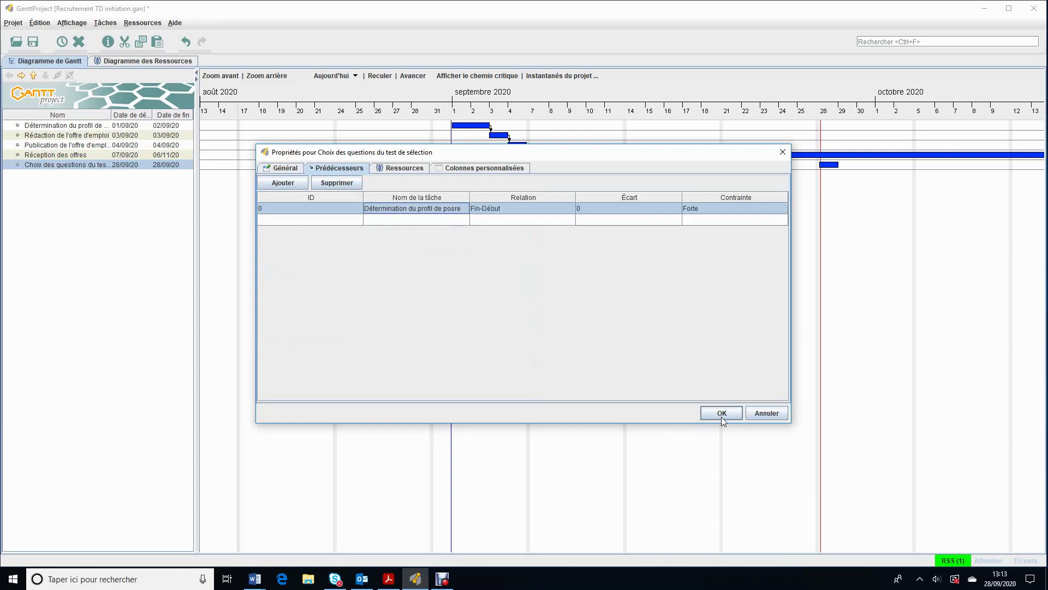
pyautogui.click(721, 414)
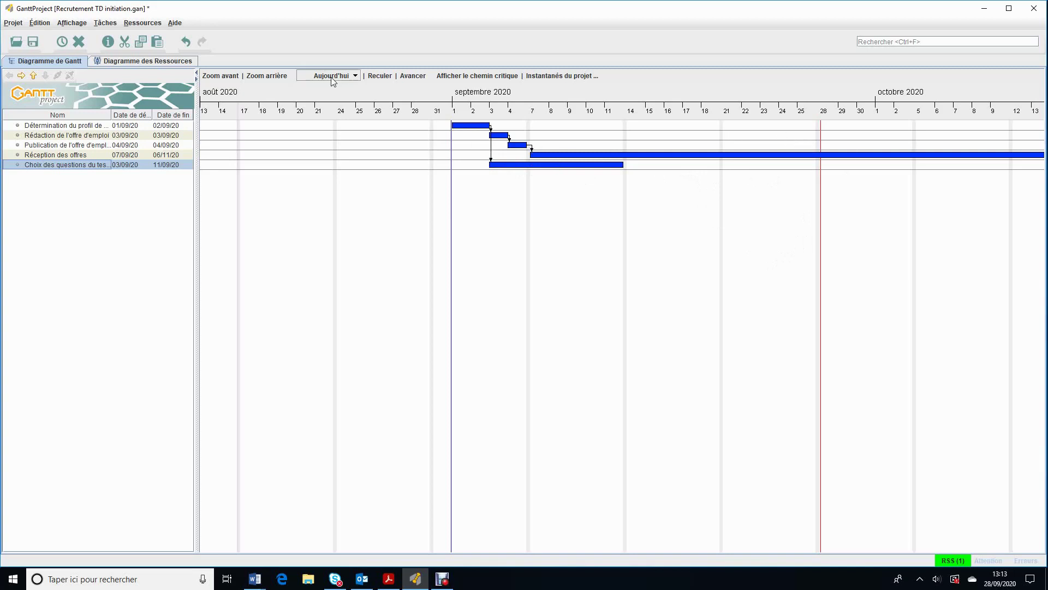
# - Save the project changes and reopen the file "Recrutement TD initiation.gan" from the M3109 folder
pyautogui.click(272, 77)
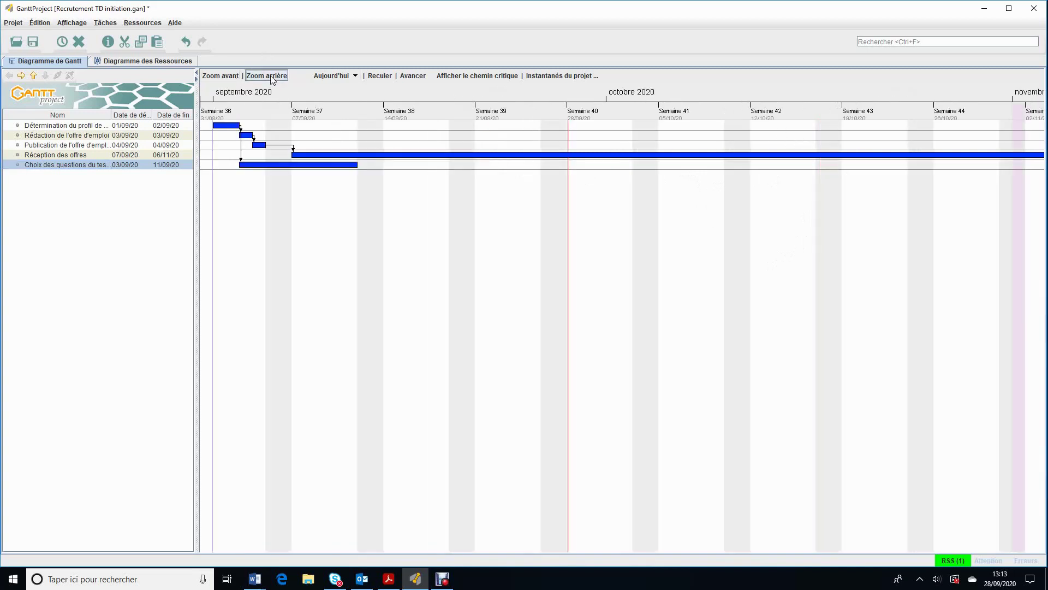
pyautogui.click(270, 76)
pyautogui.click(270, 76)
pyautogui.moveTo(381, 227)
pyautogui.mouseDown()
pyautogui.moveTo(491, 250)
pyautogui.moveTo(388, 245)
pyautogui.mouseUp()
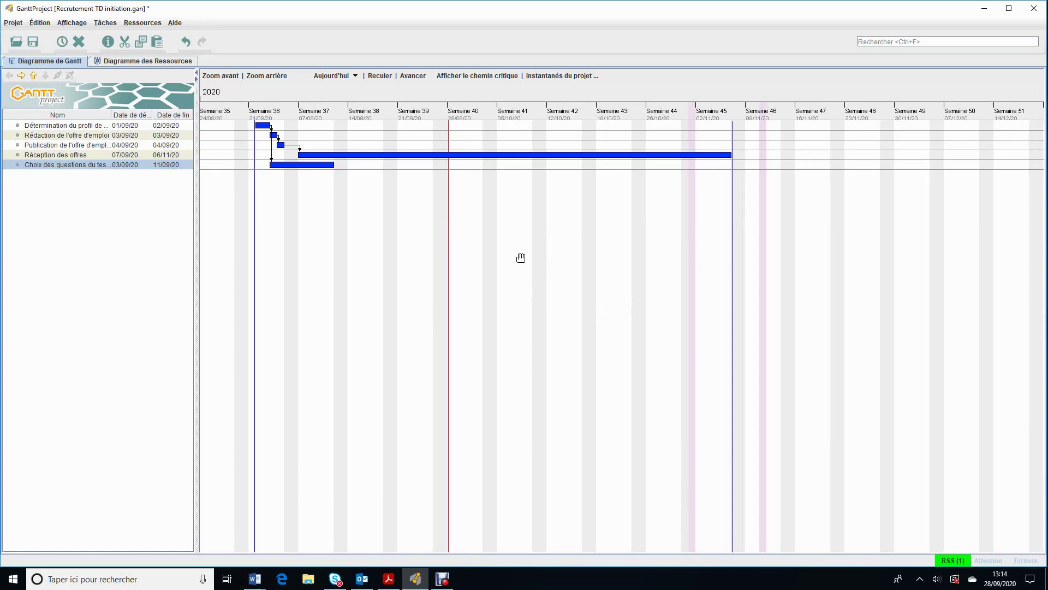
pyautogui.click(16, 43)
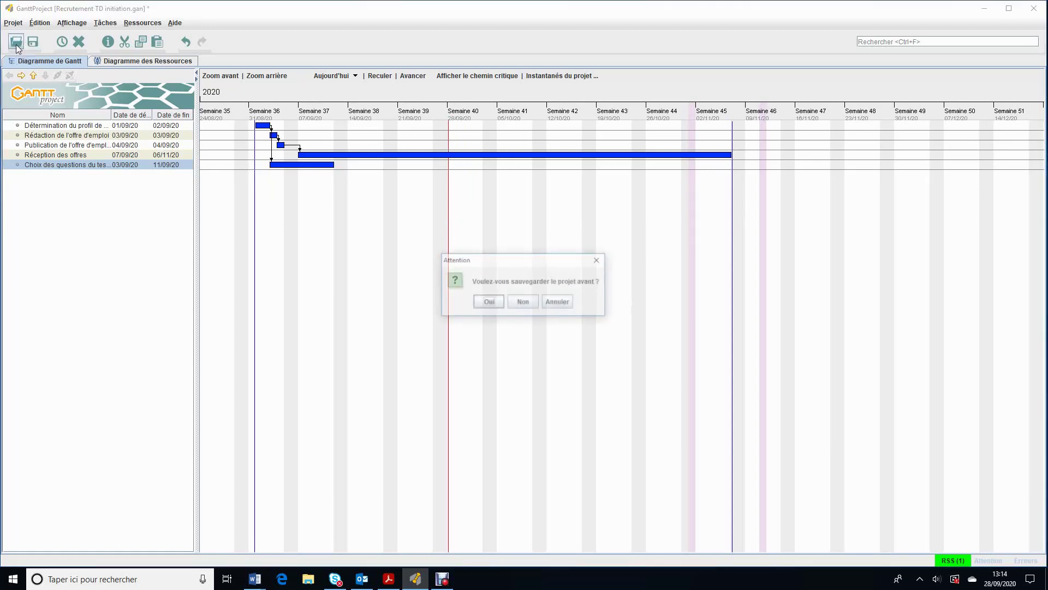
pyautogui.click(488, 302)
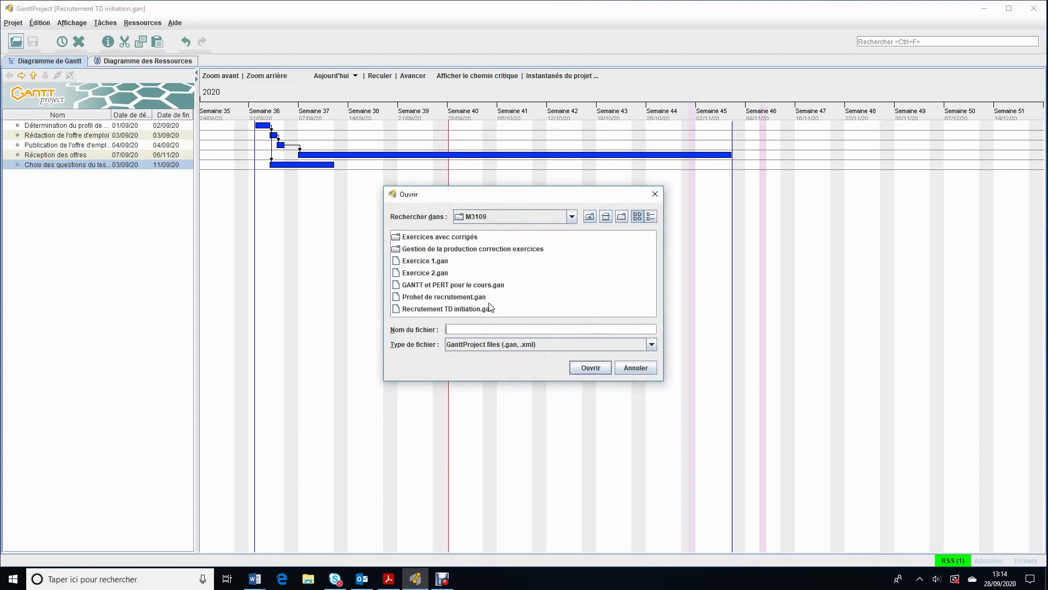
pyautogui.click(467, 309)
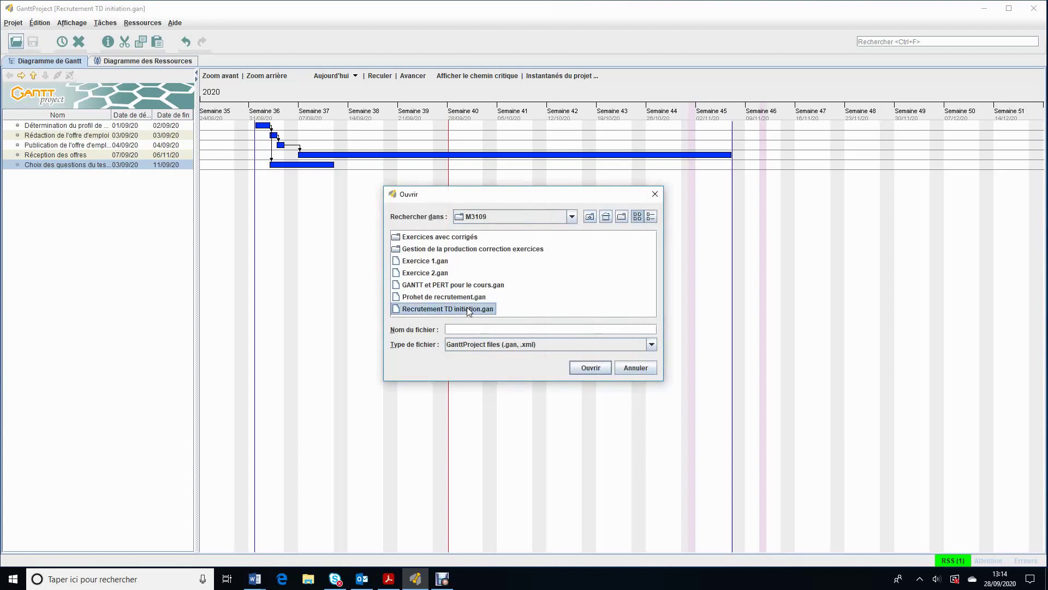
pyautogui.click(589, 367)
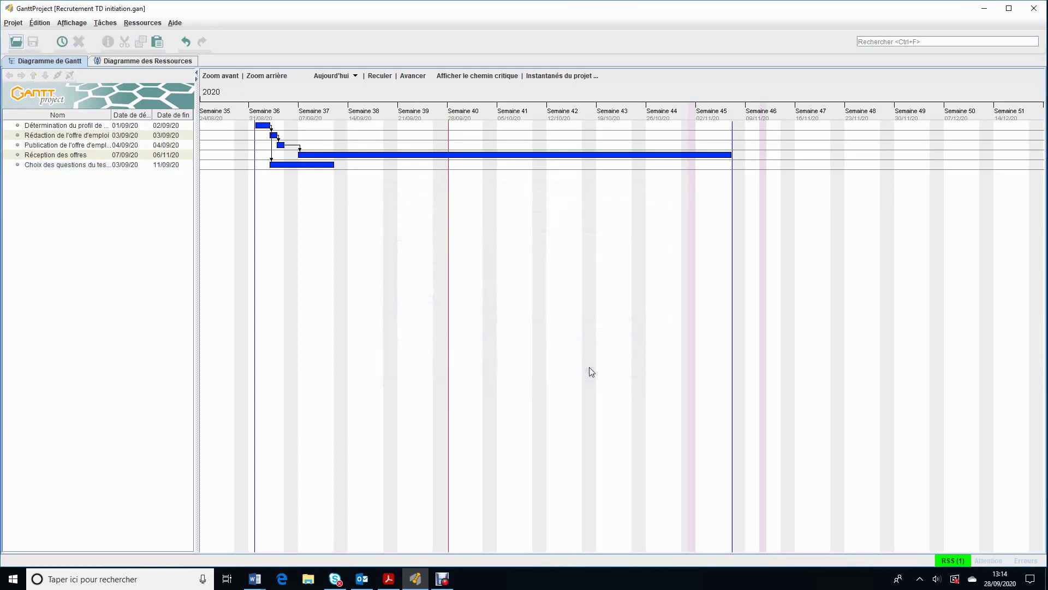